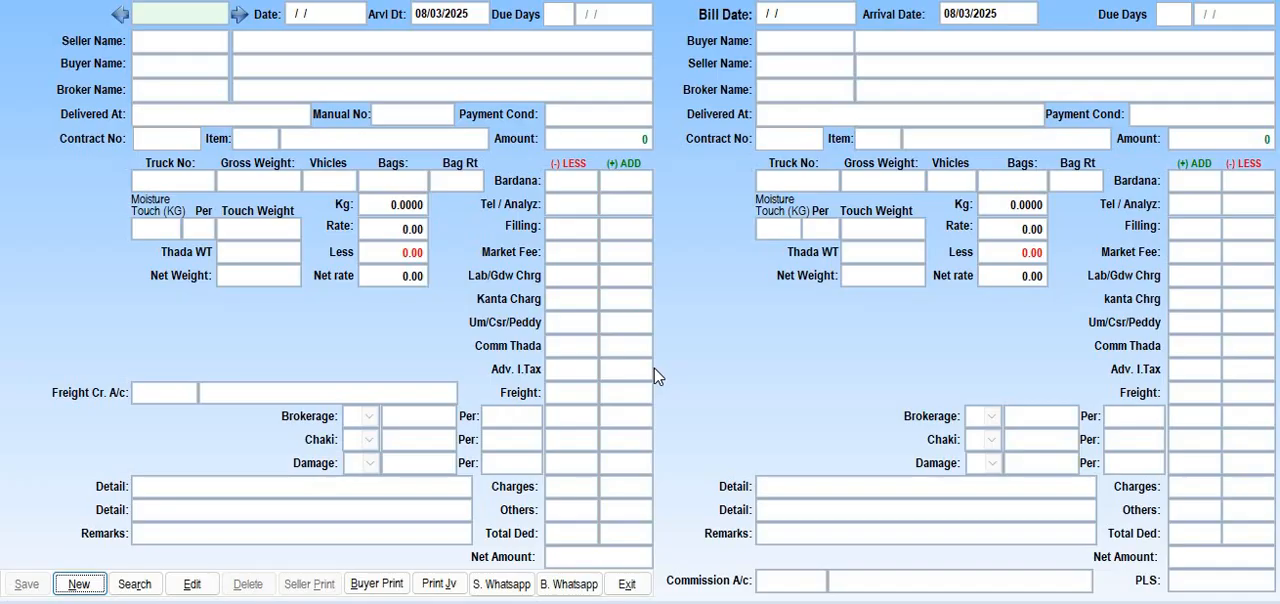
# Reopen the Seller & Buyer Bill / Invoice form and start a new bill with 5 due days
pyautogui.click(634, 582)
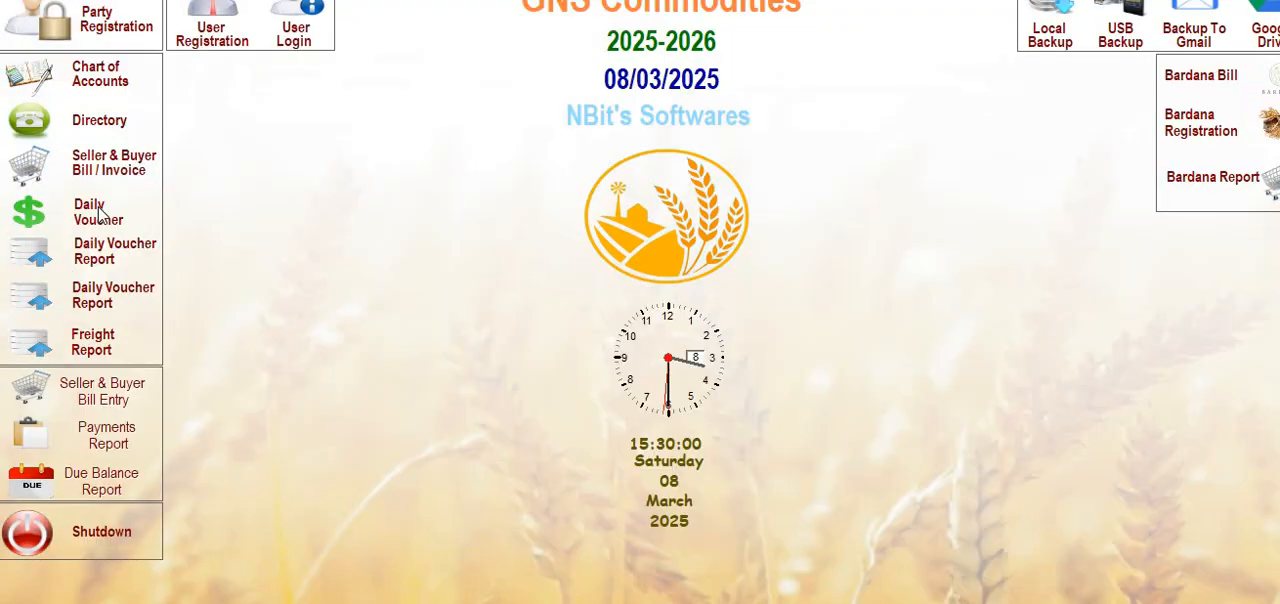
pyautogui.click(108, 163)
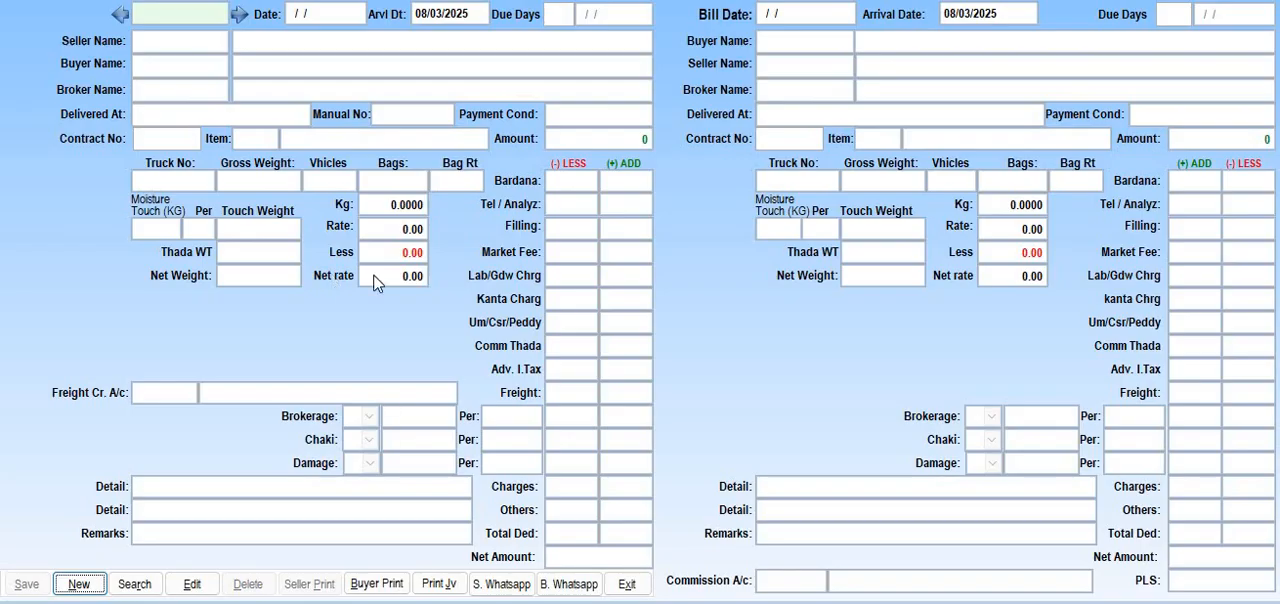
pyautogui.click(88, 585)
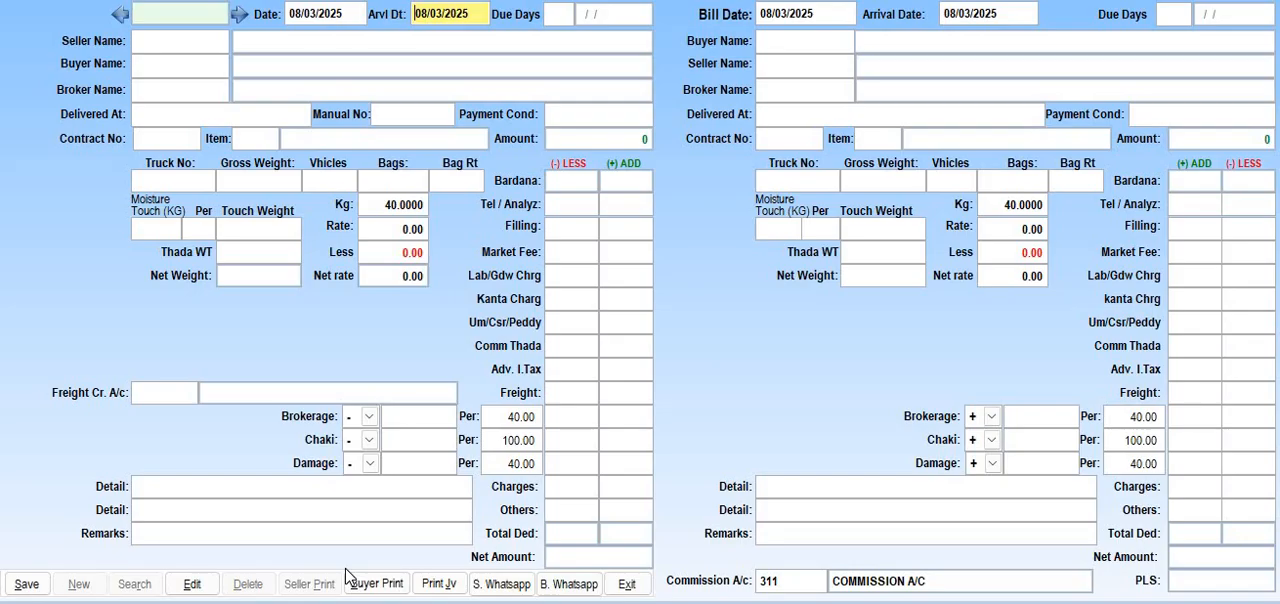
pyautogui.press('Return')
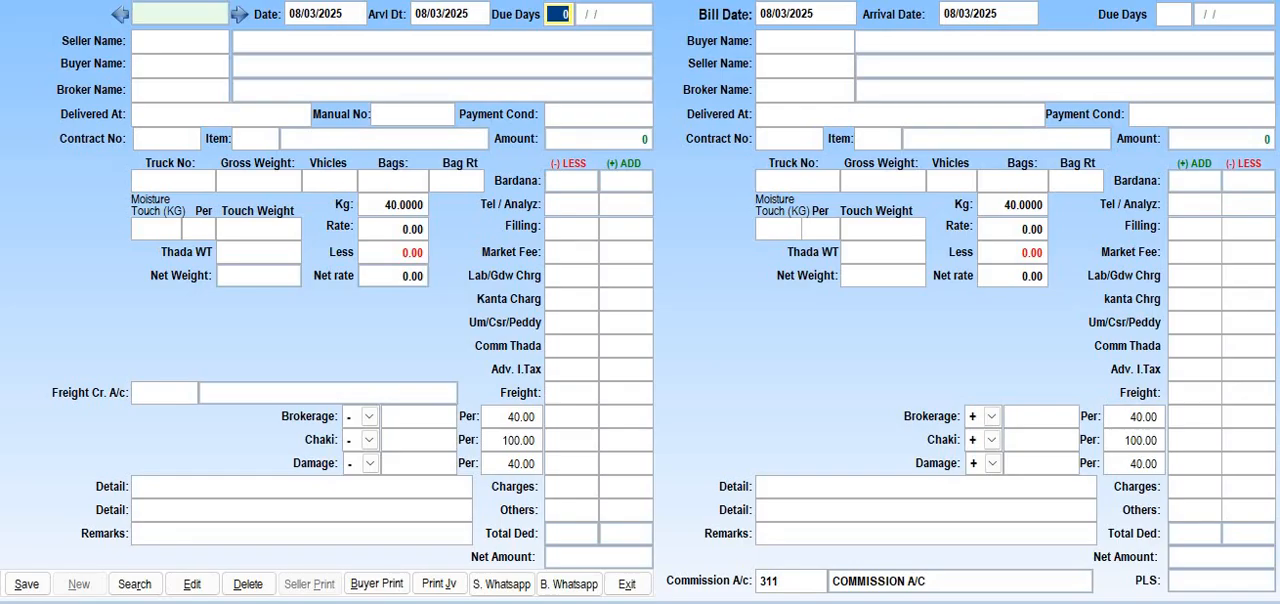
pyautogui.write('5')
pyautogui.press('Return')
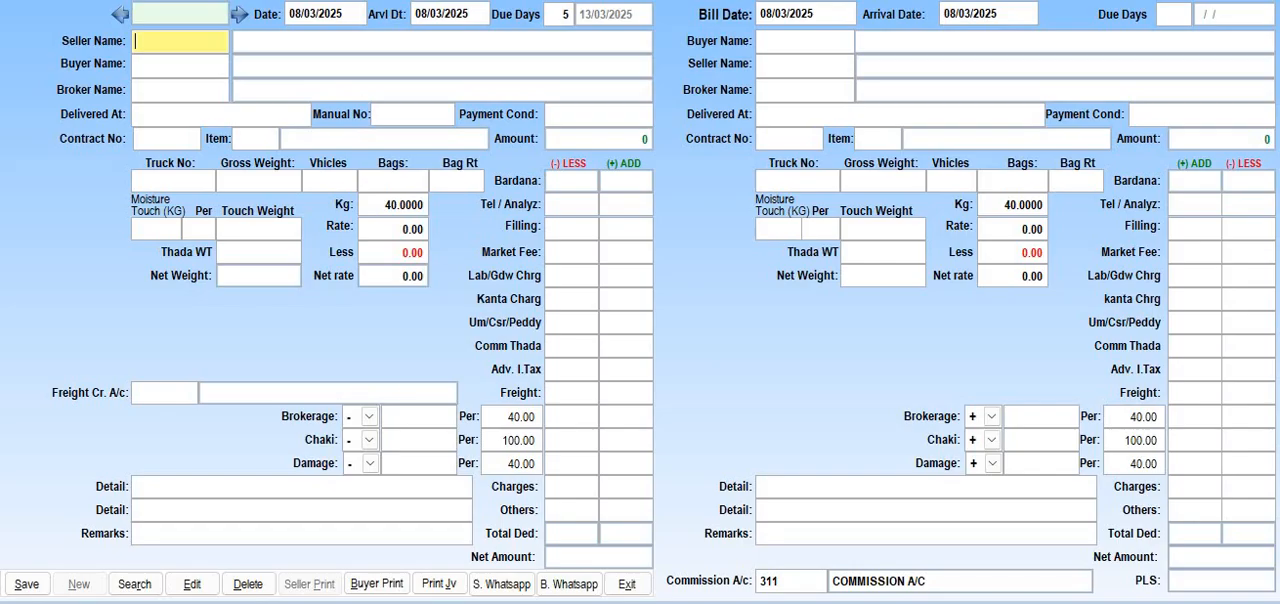
# Select 1ST PARTY AC as the seller and BUYER PARTY as the buyer, leaving the broker empty
pyautogui.press('Return')
pyautogui.press('Return')
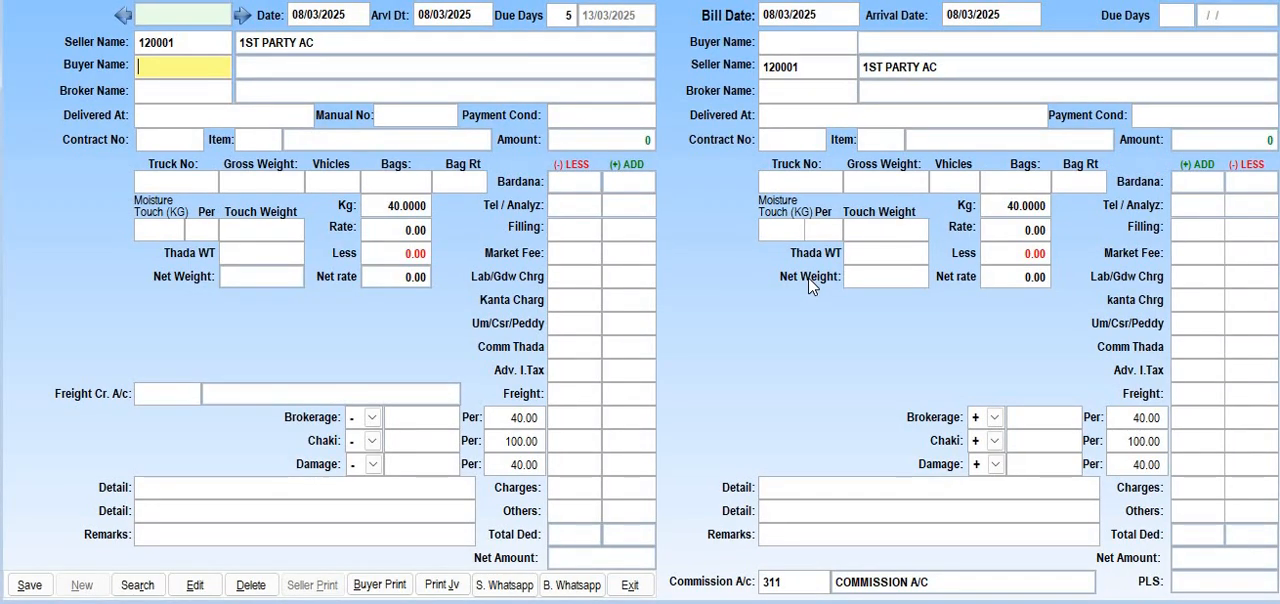
pyautogui.press('Return')
pyautogui.press('Down')
pyautogui.press('Down')
pyautogui.press('Return')
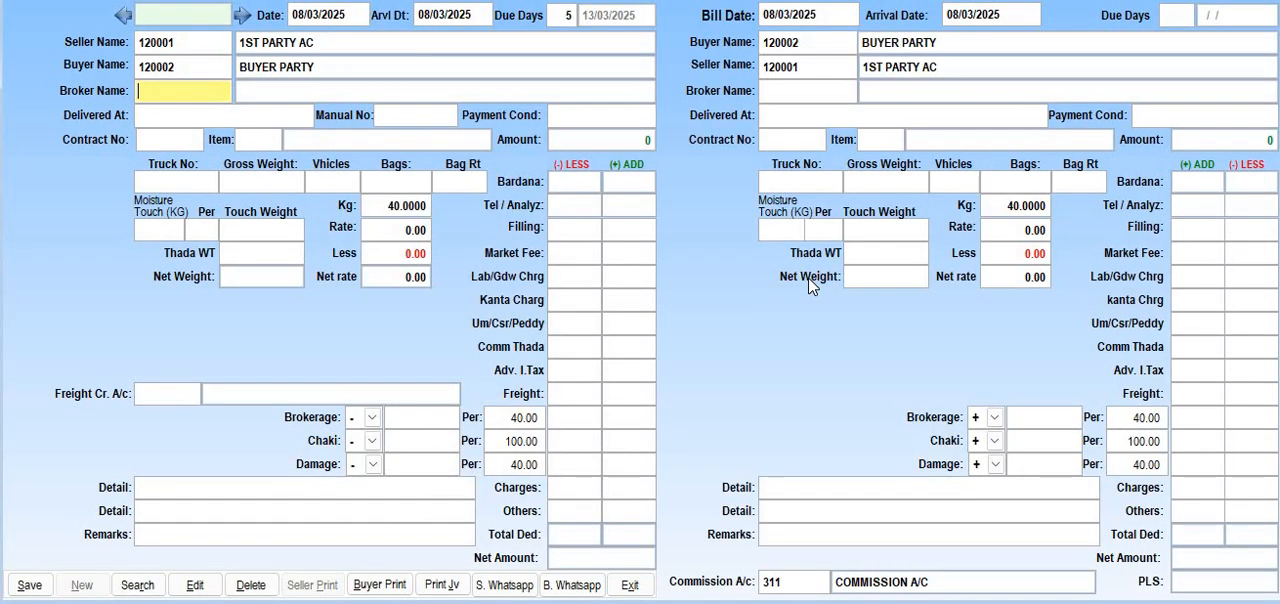
pyautogui.hotkey('shift', 'Tab')
pyautogui.hotkey('shift', 'Tab')
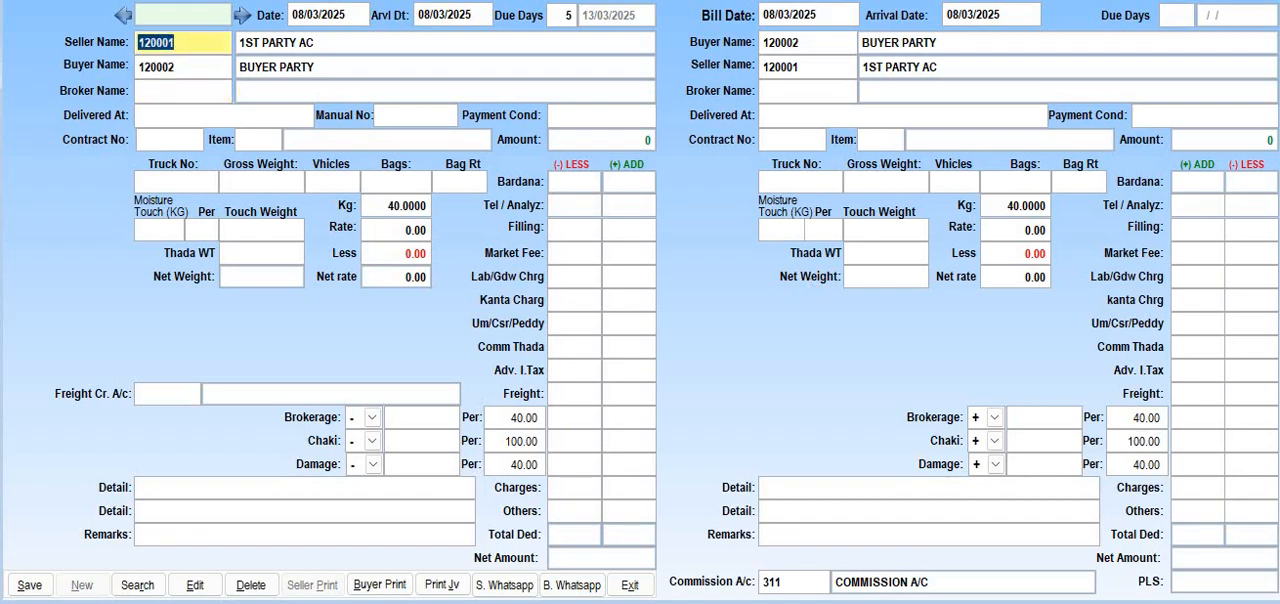
pyautogui.press('Tab')
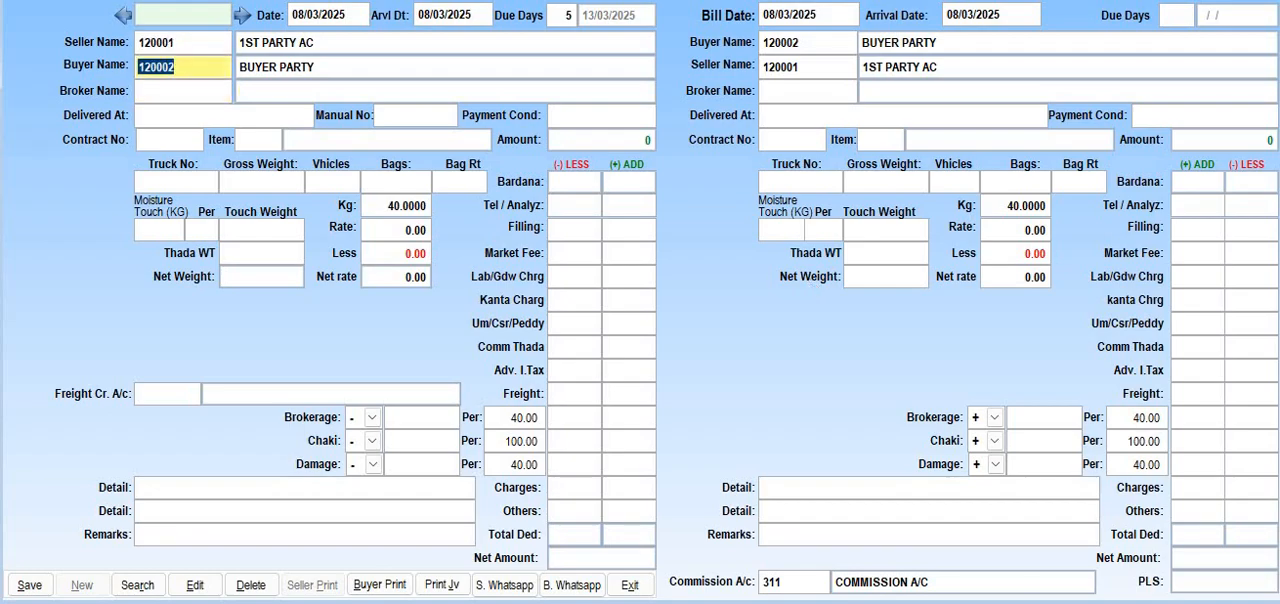
pyautogui.press('Tab')
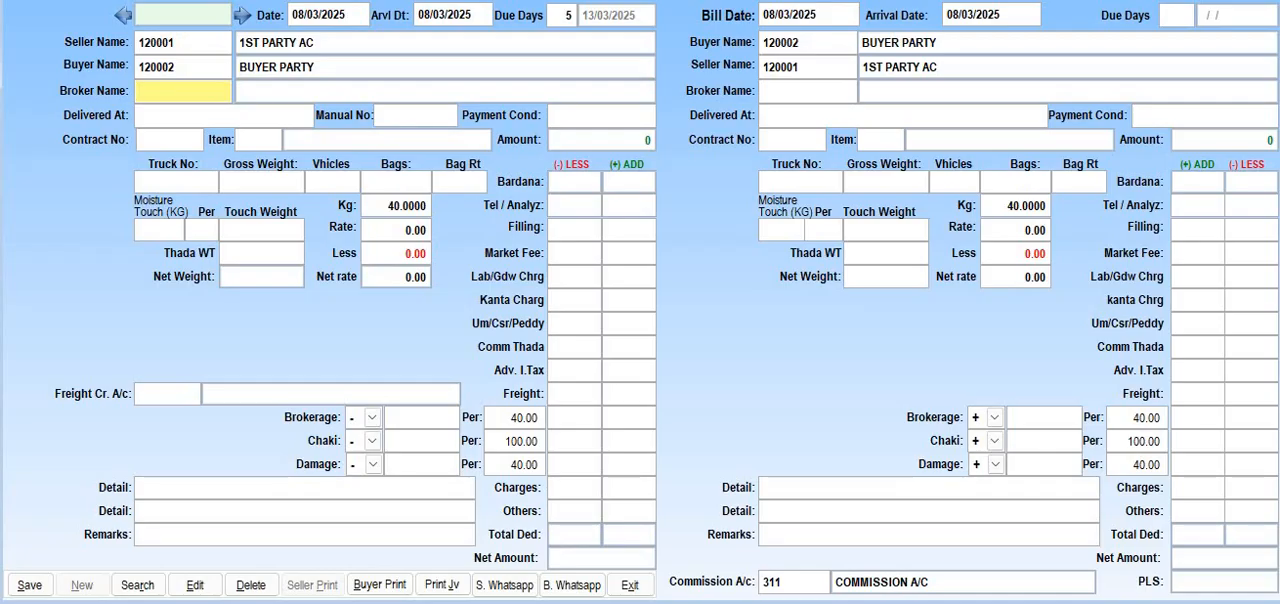
pyautogui.press('Tab')
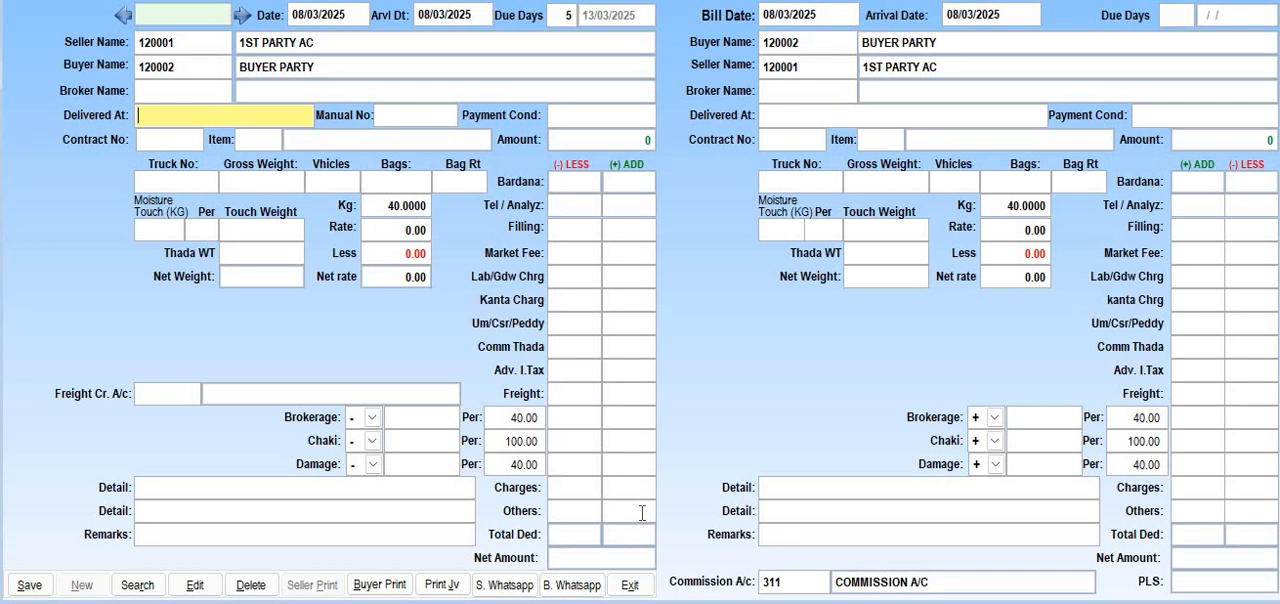
# Leave the delivery place empty, set the manual number to 1 and enter 5 DAYS as the payment condition
pyautogui.press('Return')
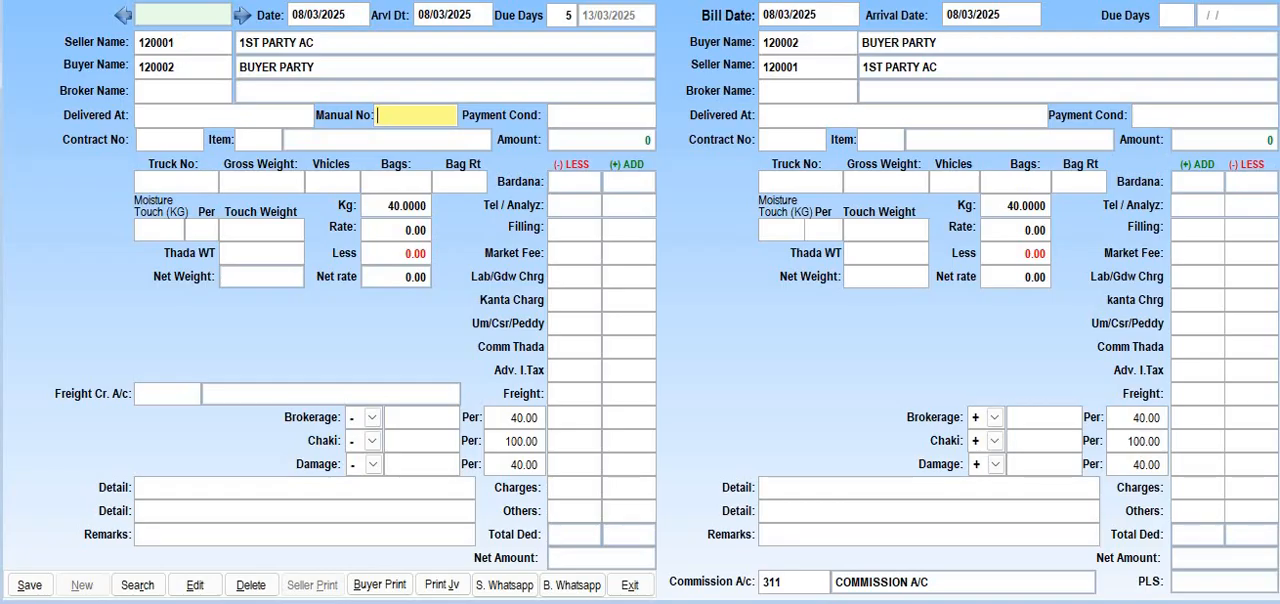
pyautogui.write('1')
pyautogui.press('Return')
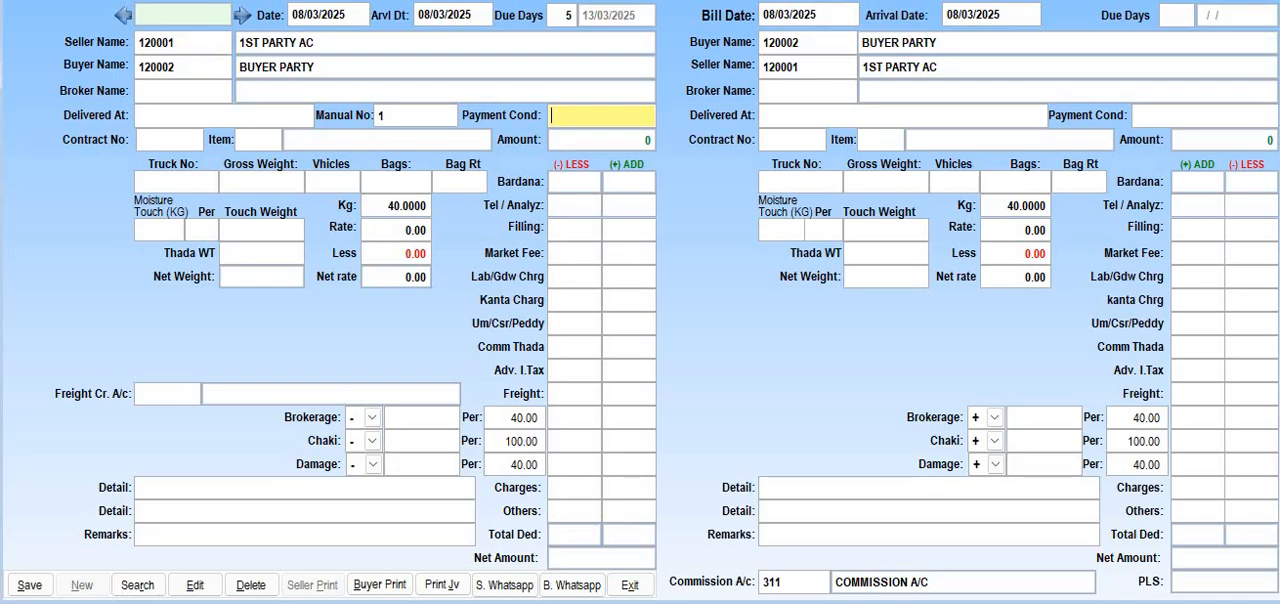
pyautogui.write('5 DAYS')
pyautogui.press('Return')
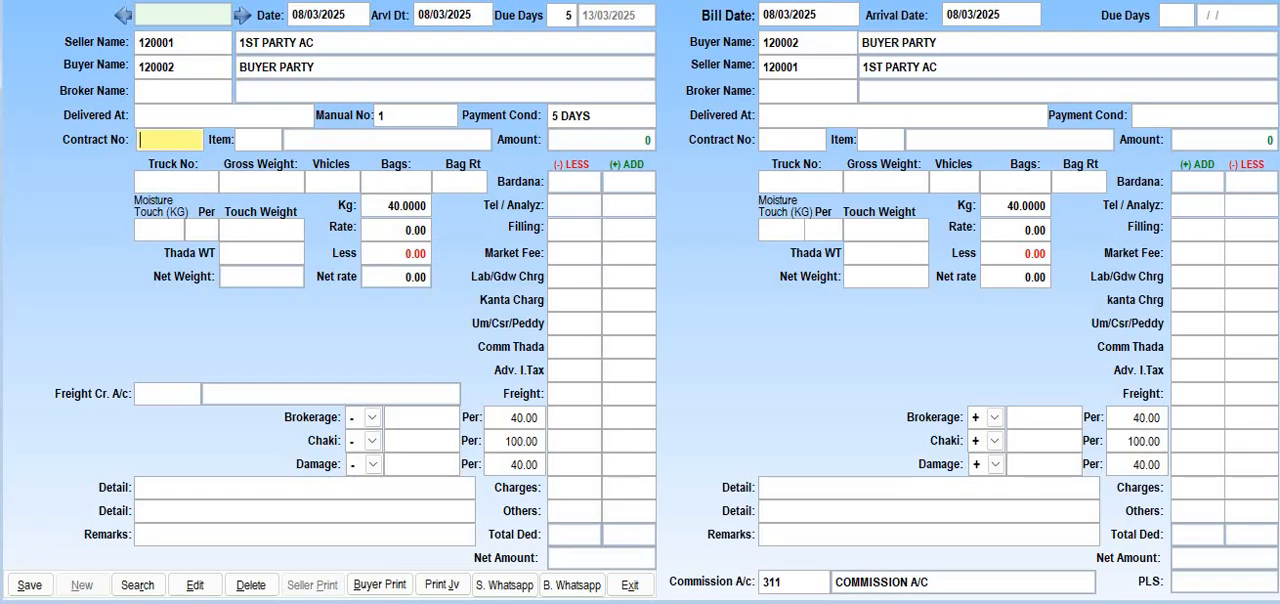
# Leave the contract number empty and choose MAIZAE as the bill's item
pyautogui.press('Return')
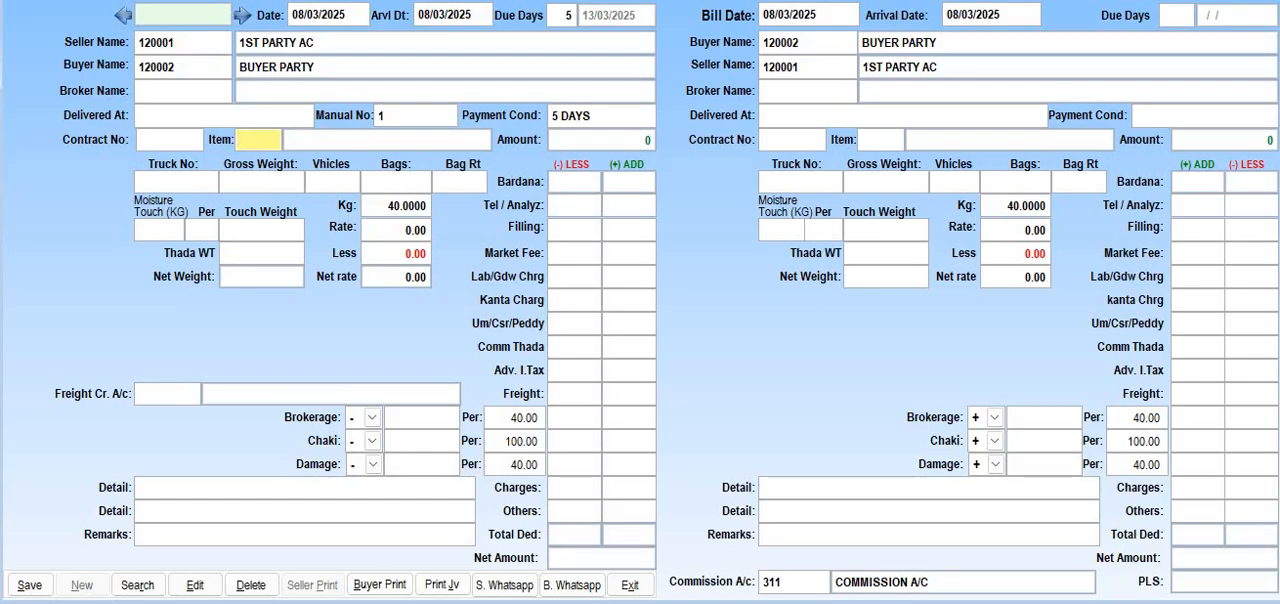
pyautogui.press('Return')
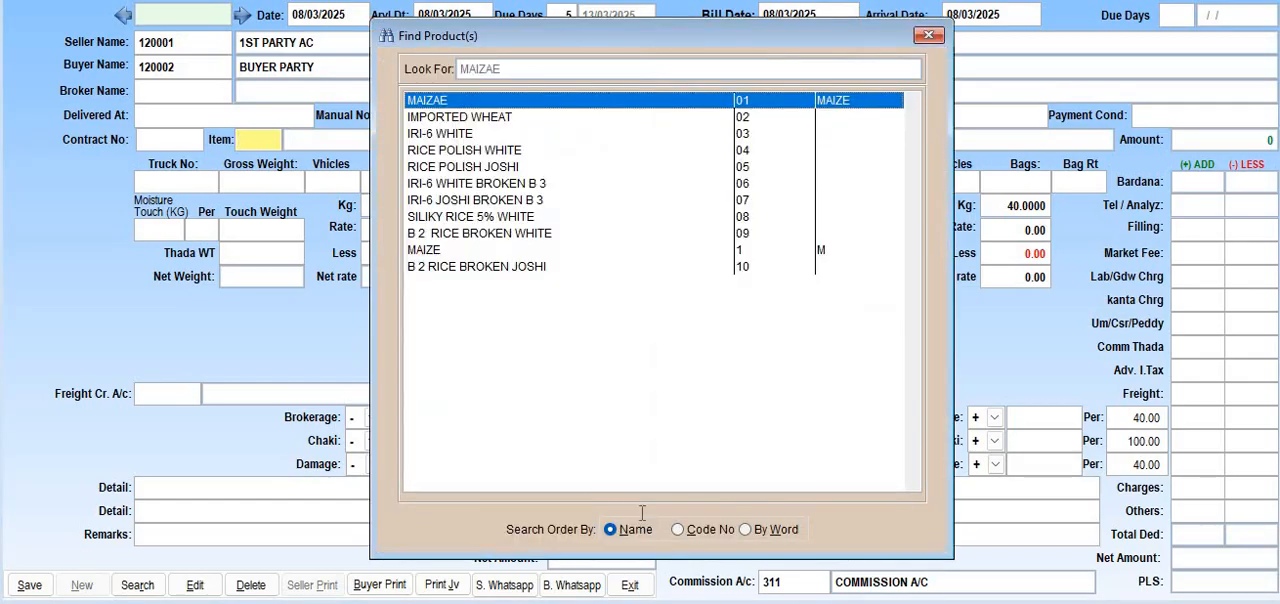
pyautogui.press('Return')
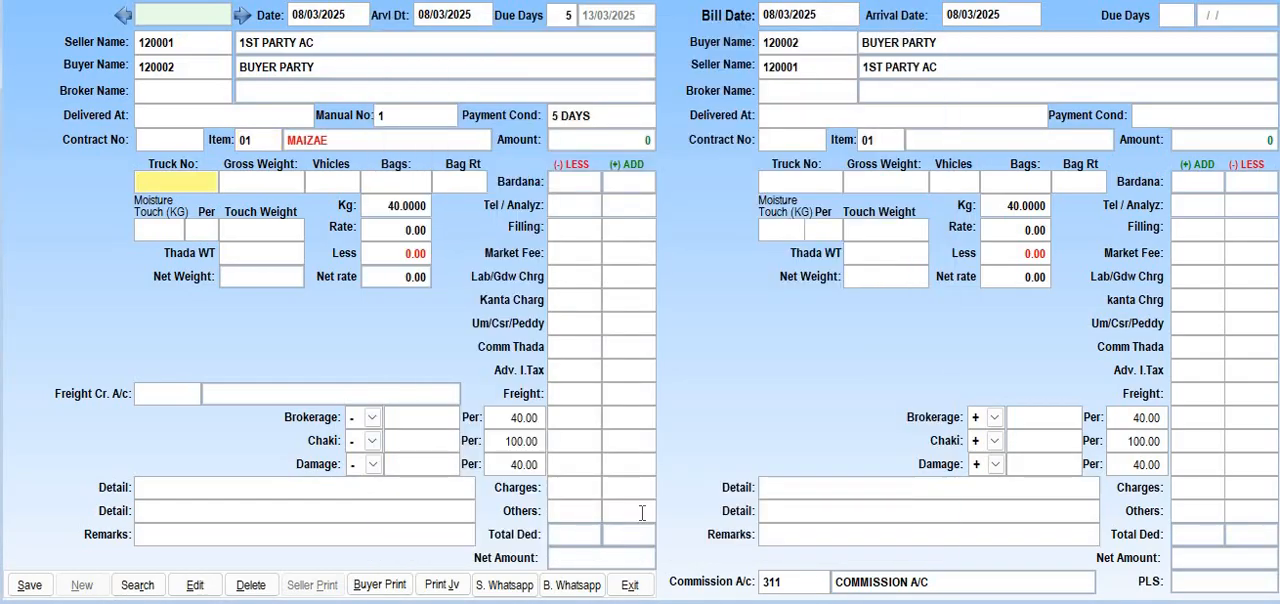
# Enter truck number TLK-125 and a gross weight of 25000 on the seller side
pyautogui.write('TLK-12')
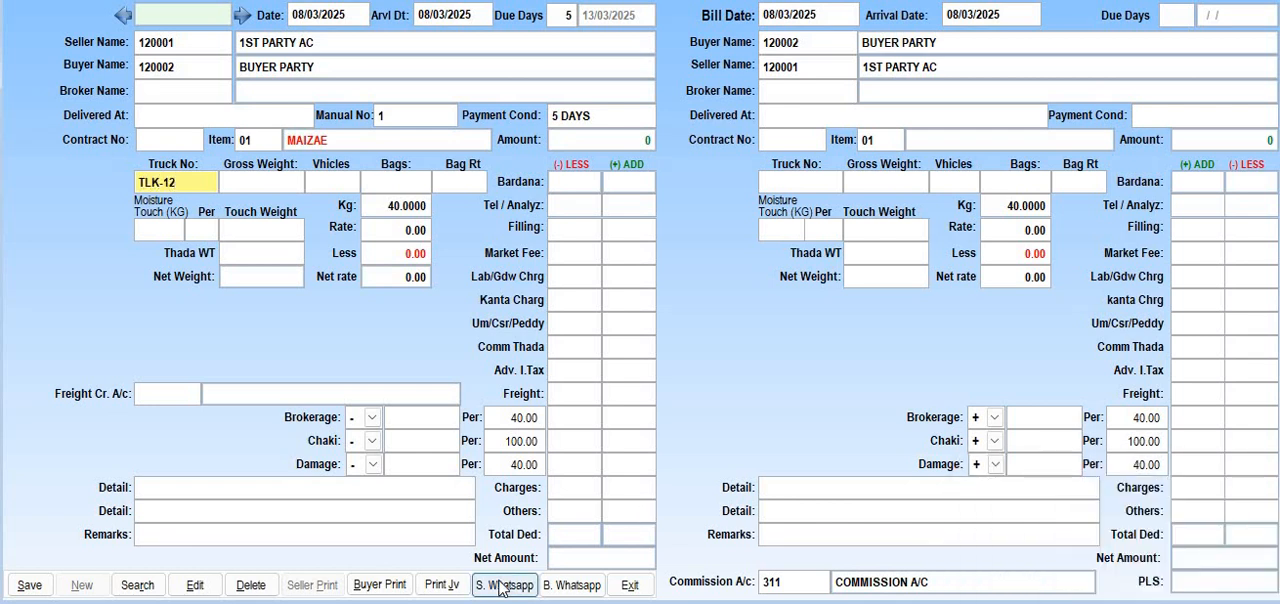
pyautogui.write('5')
pyautogui.press('Return')
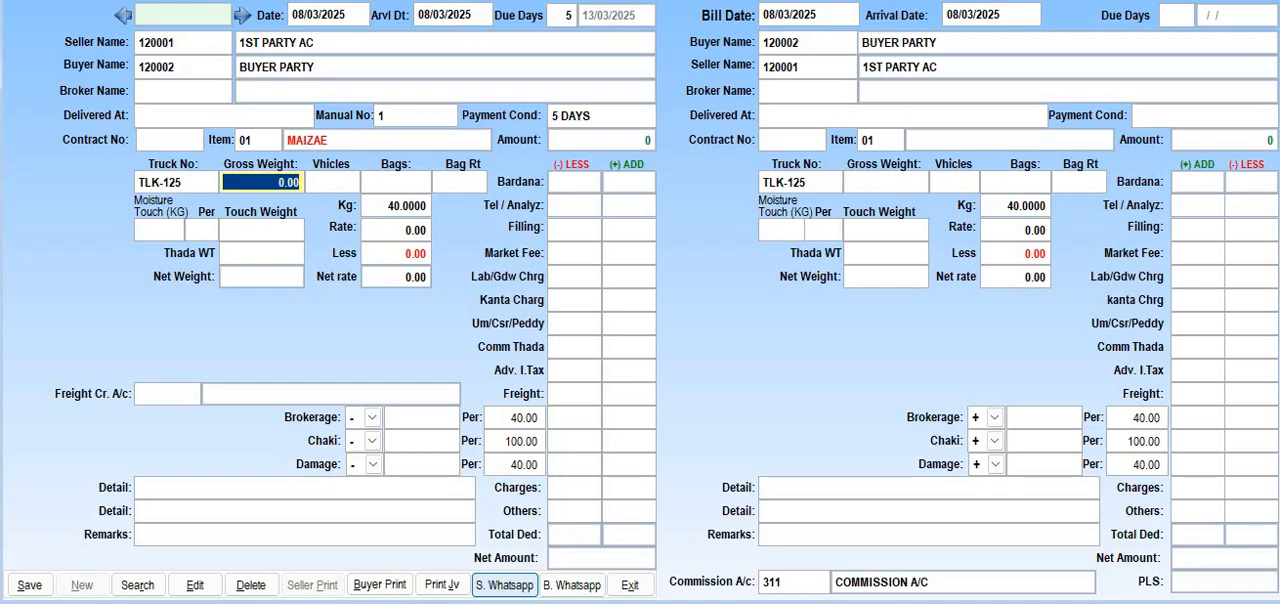
pyautogui.write('25000 .')
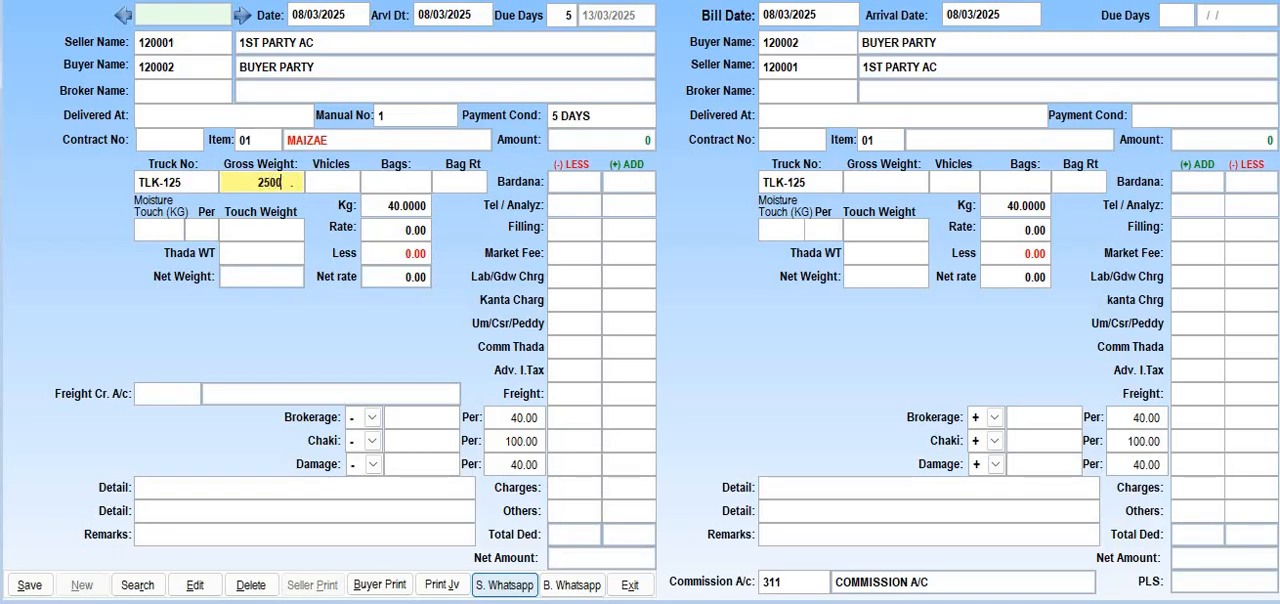
pyautogui.press('Return')
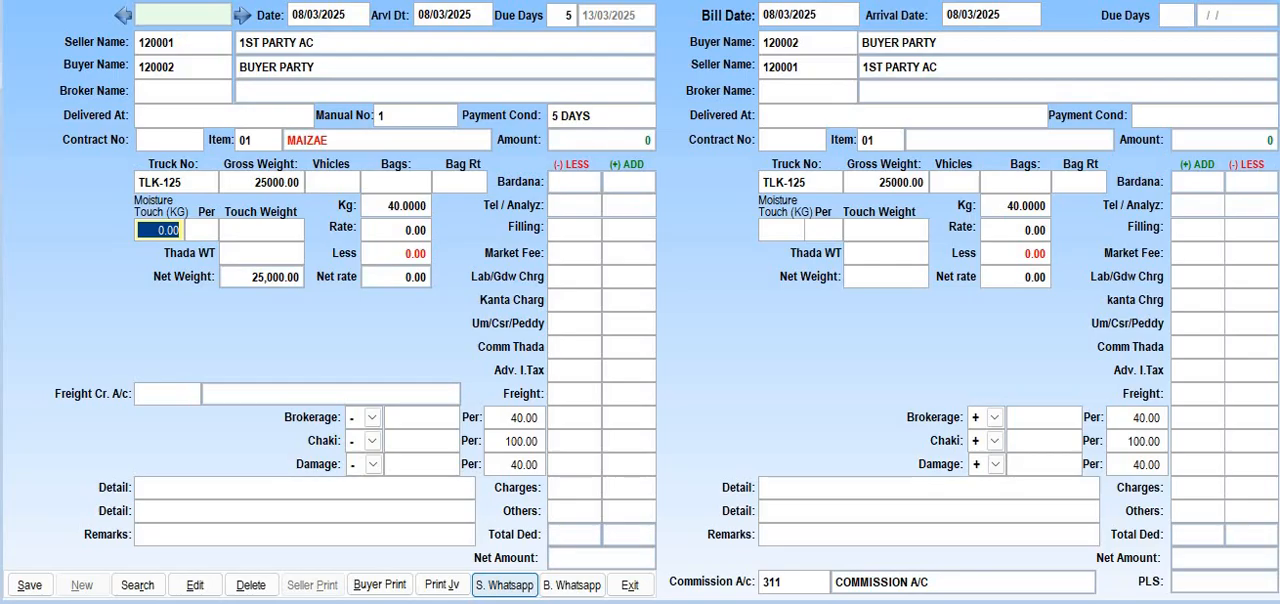
# Try a moisture touch of 2 kg per 100 on the seller side
pyautogui.write('2.')
pyautogui.press('Return')
pyautogui.write('100')
pyautogui.press('Return')
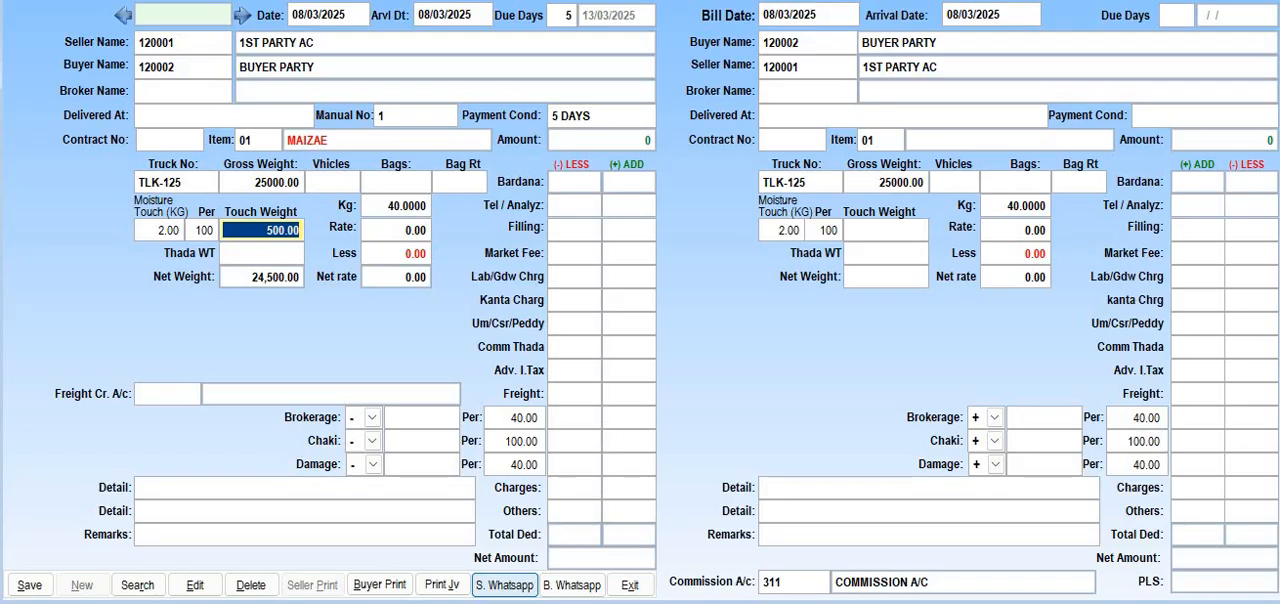
# Try a moisture touch calculated per 40 and reduce the touch to 1 kg
pyautogui.hotkey('shift', 'Tab')
pyautogui.write('40')
pyautogui.press('Return')
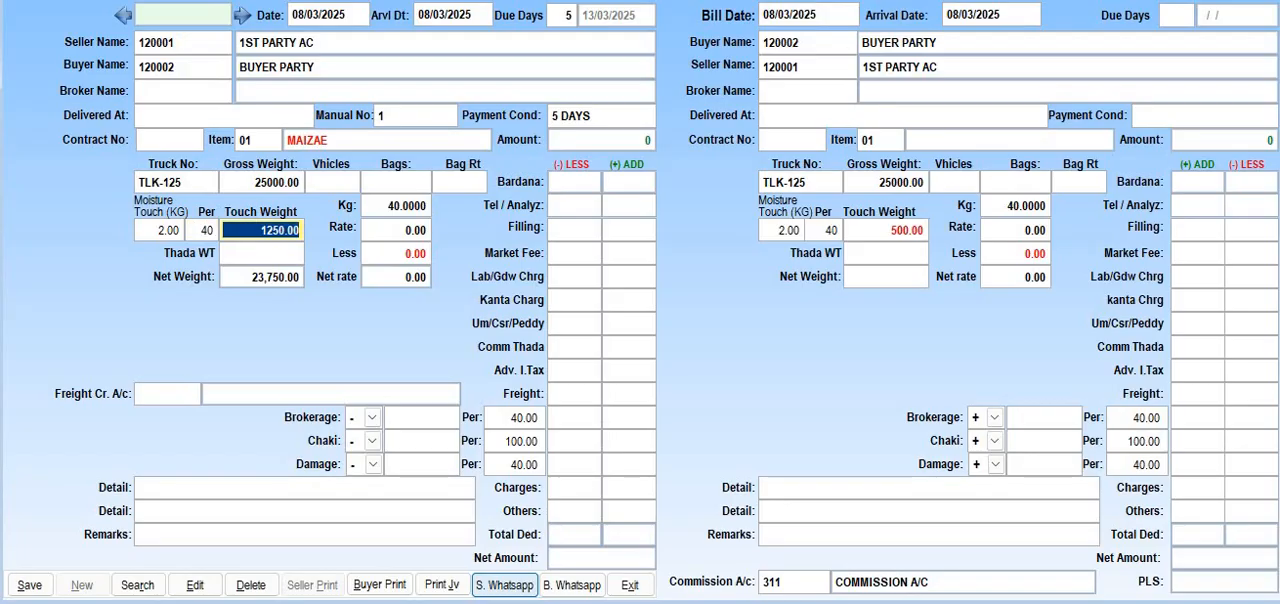
pyautogui.hotkey('shift', 'Tab')
pyautogui.hotkey('shift', 'Tab')
pyautogui.write('1')
pyautogui.press('Return')
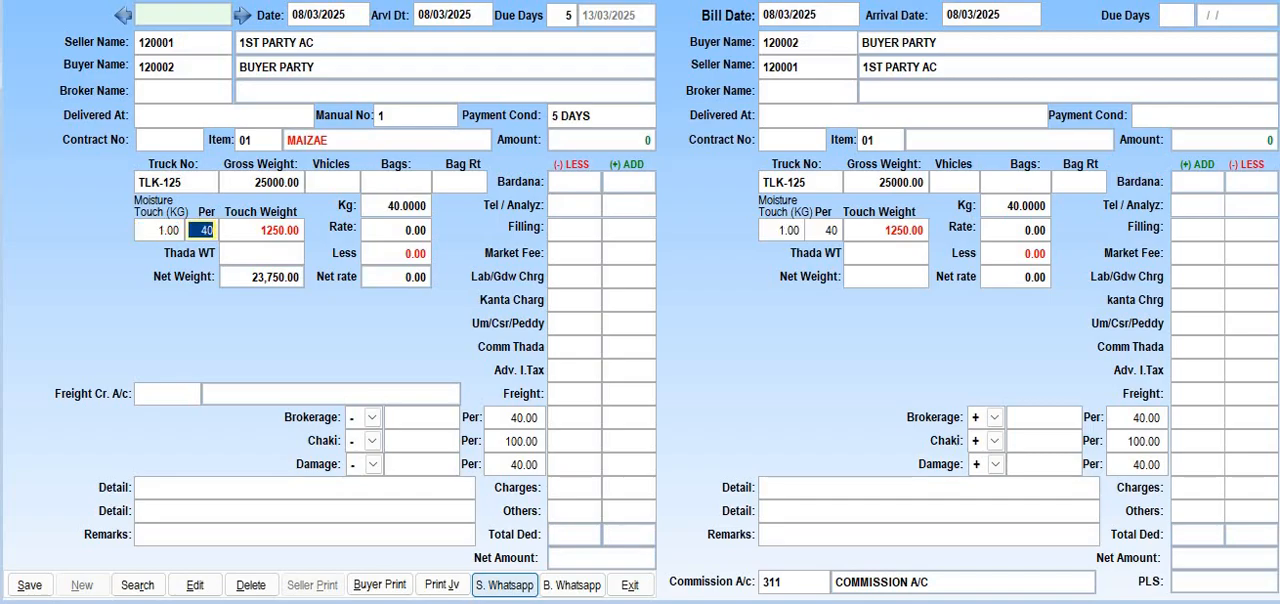
# Set the seller's moisture touch to 0.5 kg per 100 and accept the calculated touch weight
pyautogui.hotkey('shift', 'Tab')
pyautogui.write('0.5')
pyautogui.press('Return')
pyautogui.write('100')
pyautogui.press('Return')
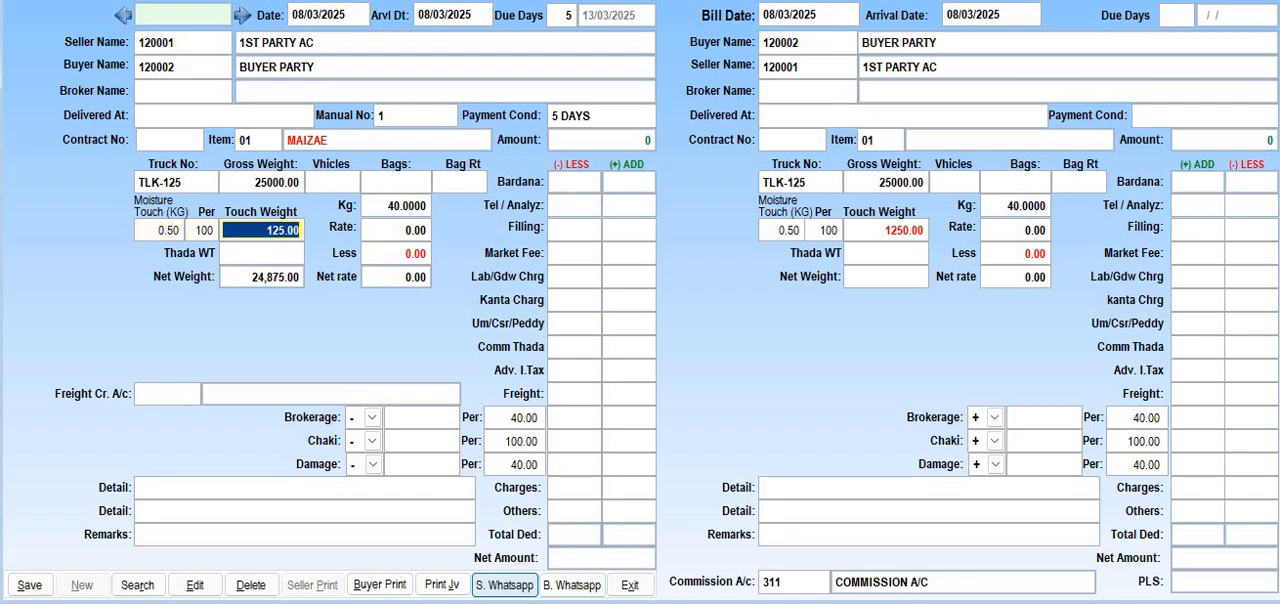
pyautogui.press('Return')
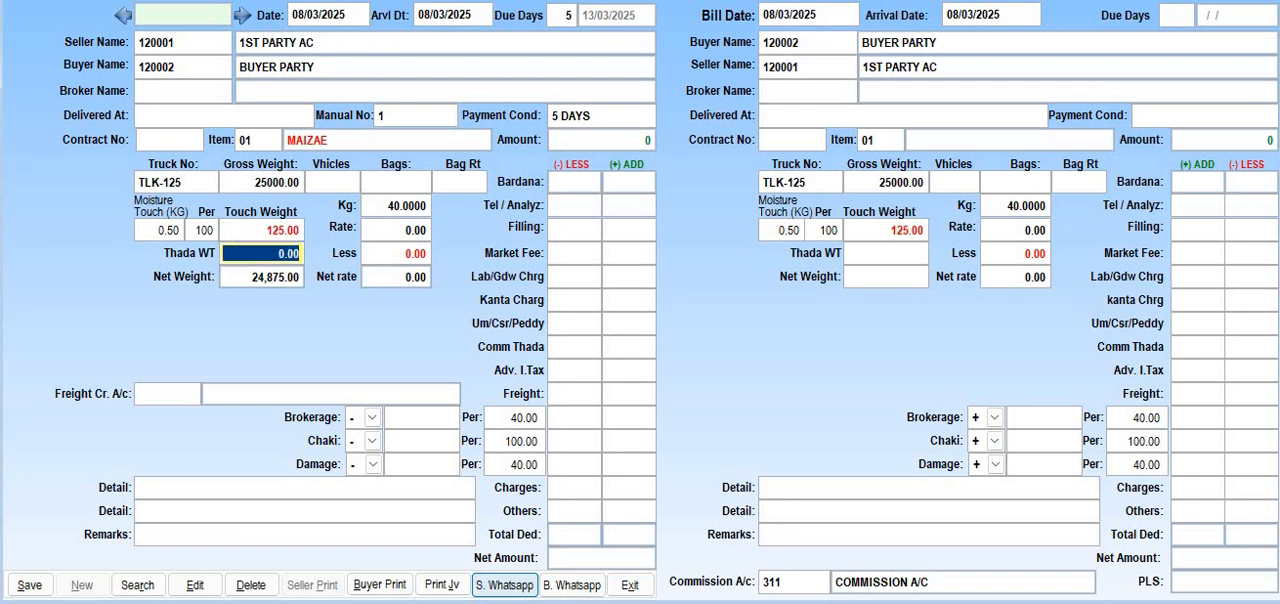
# Leave the Thada weight empty, then enter 1 vehicle and 500 bags on the seller side
pyautogui.press('Return')
pyautogui.write('1')
pyautogui.press('Return')
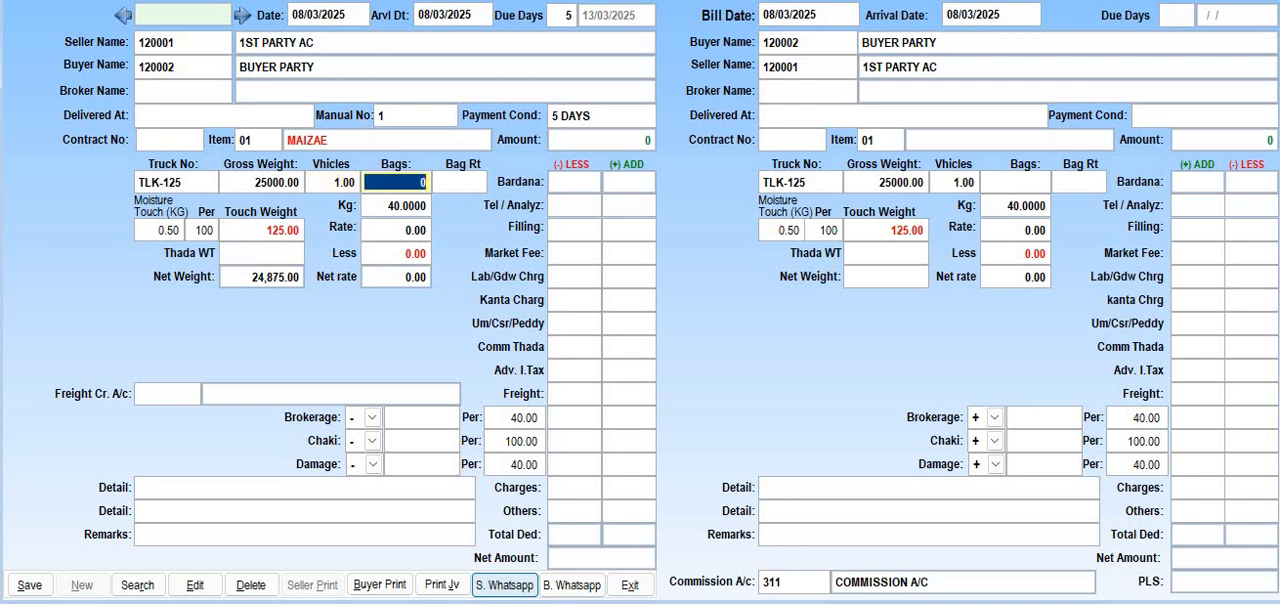
pyautogui.write('500')
pyautogui.press('Return')
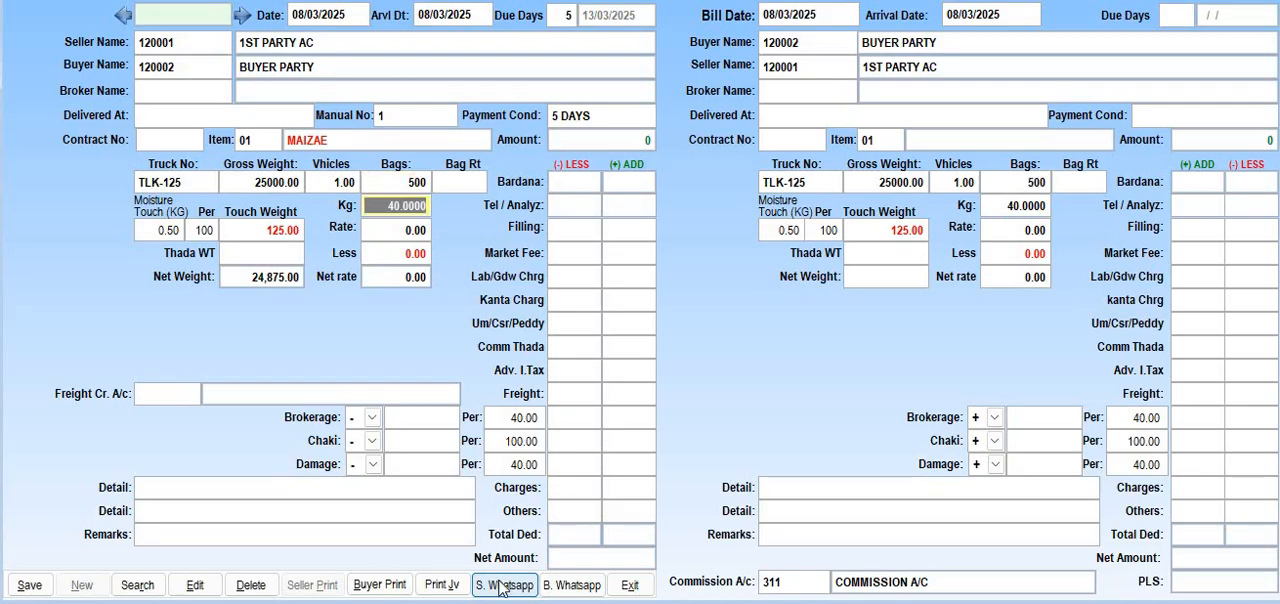
# Set the seller's rate to 2500 per 40 kg with no rate reduction and the bag rate to 10
pyautogui.press('Return')
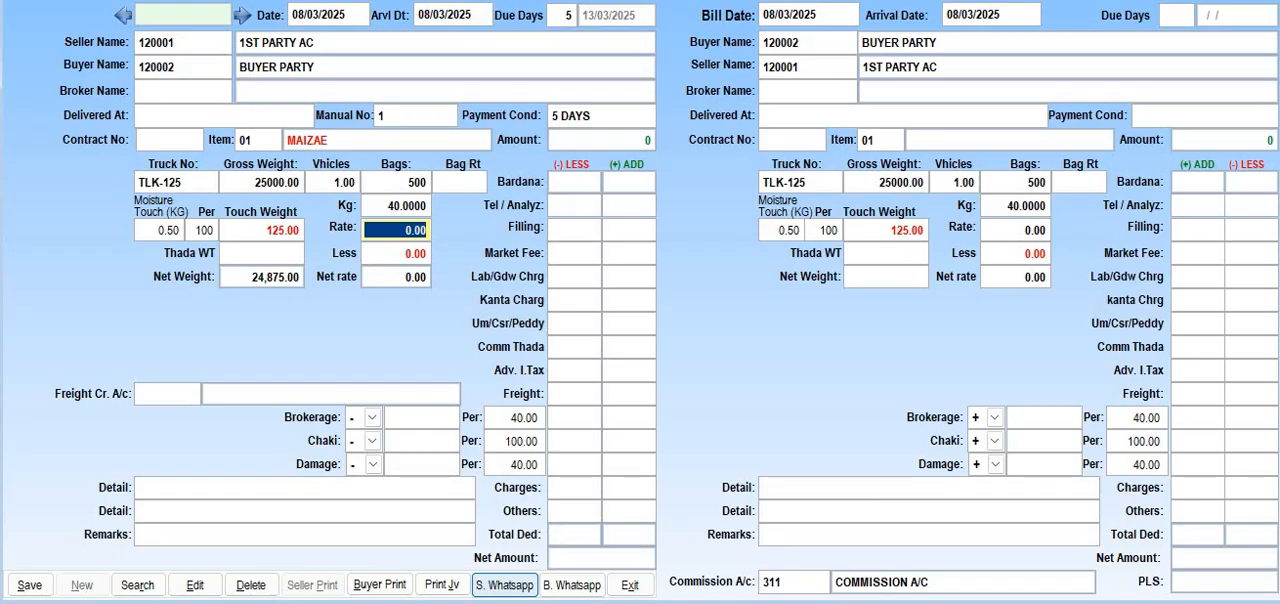
pyautogui.write('2500')
pyautogui.press('Return')
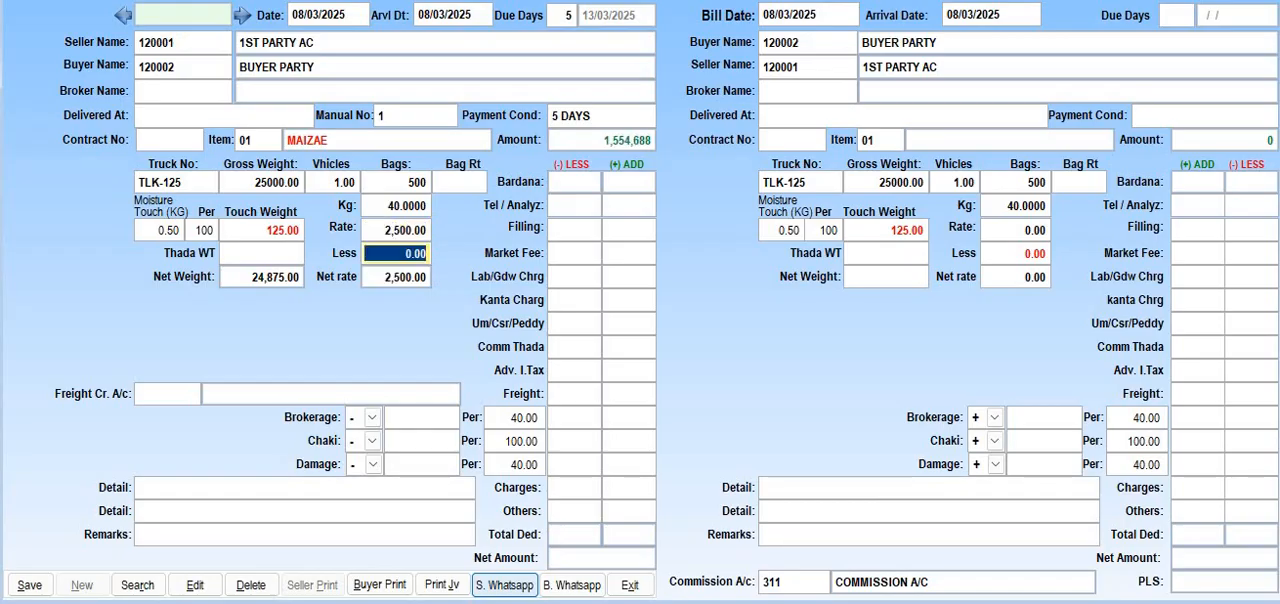
pyautogui.press('Return')
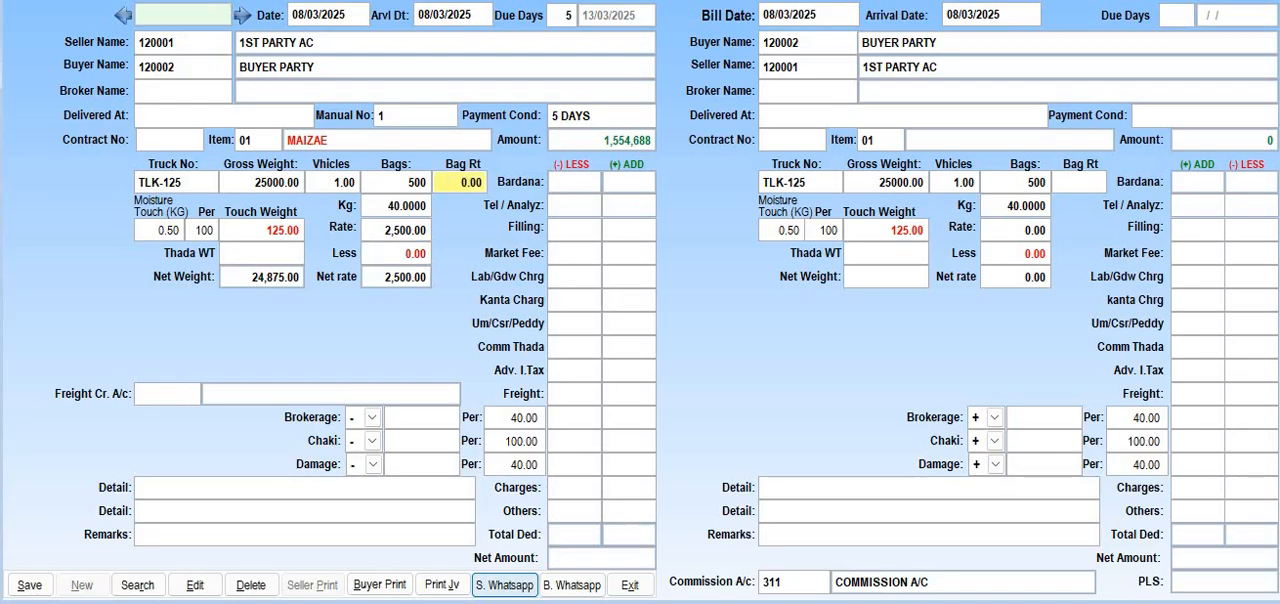
pyautogui.write('10')
pyautogui.press('Return')
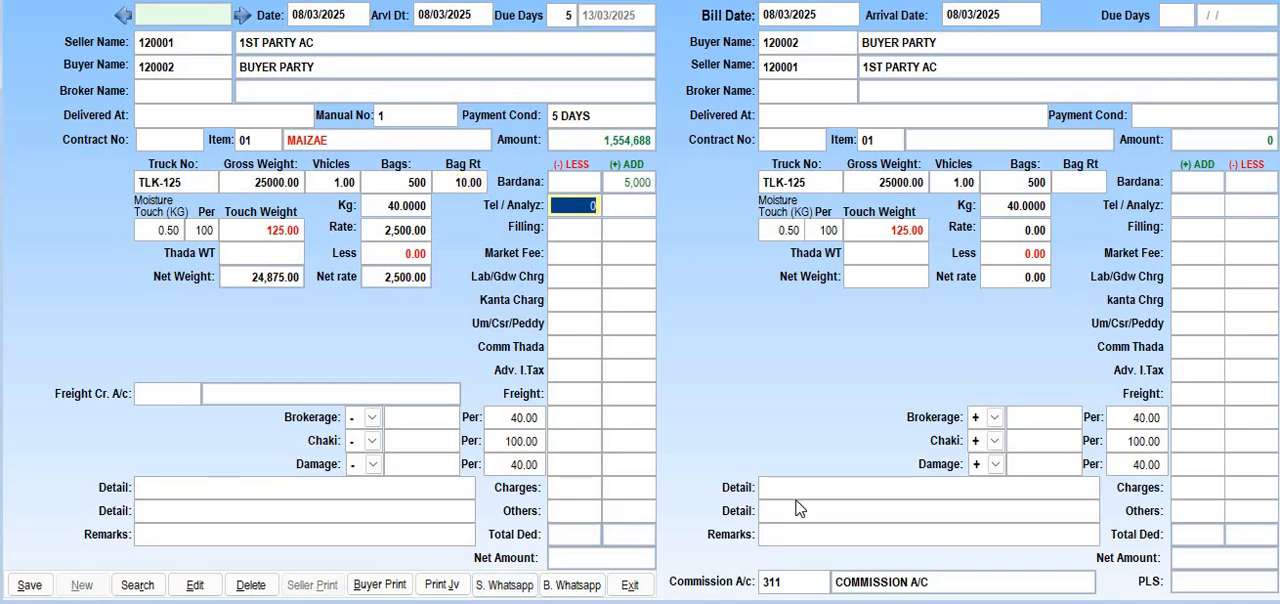
# Leave the seller's Tel/Analyz, Filling, Market Fee and Lab/Gdw charges empty and enter a Kanta charge deduction of 500
pyautogui.press('Return')
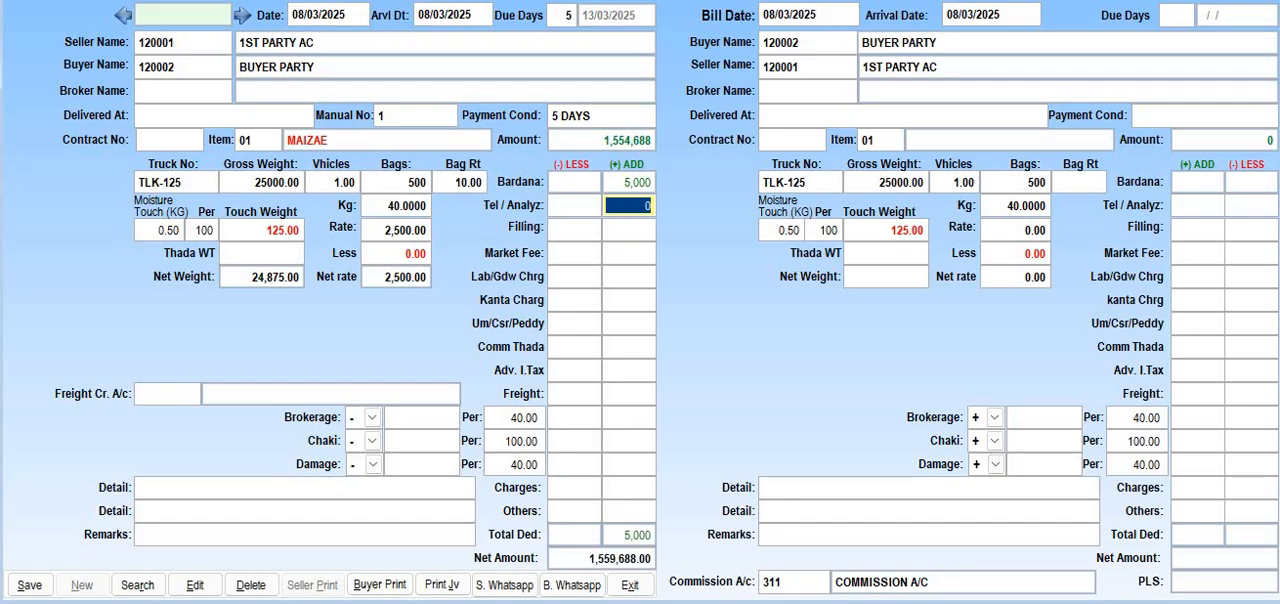
pyautogui.press('Return')
pyautogui.press('Return')
pyautogui.press('Return')
pyautogui.press('Return')
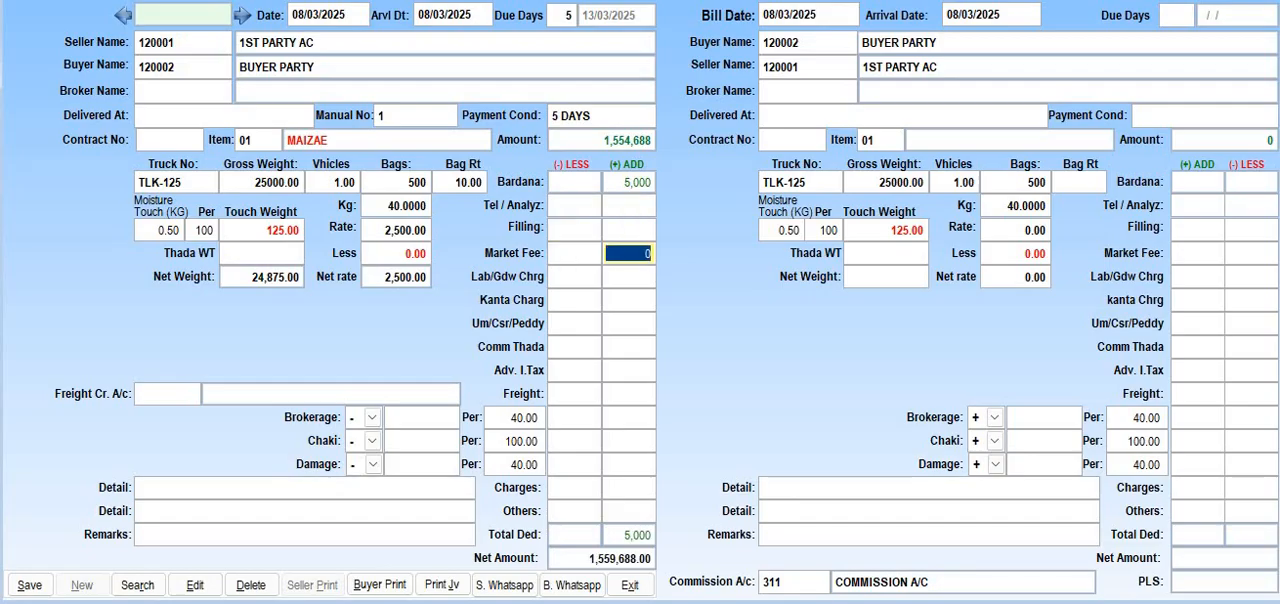
pyautogui.press('Return')
pyautogui.press('Return')
pyautogui.press('Return')
pyautogui.press('Return')
pyautogui.press('Return')
pyautogui.press('Return')
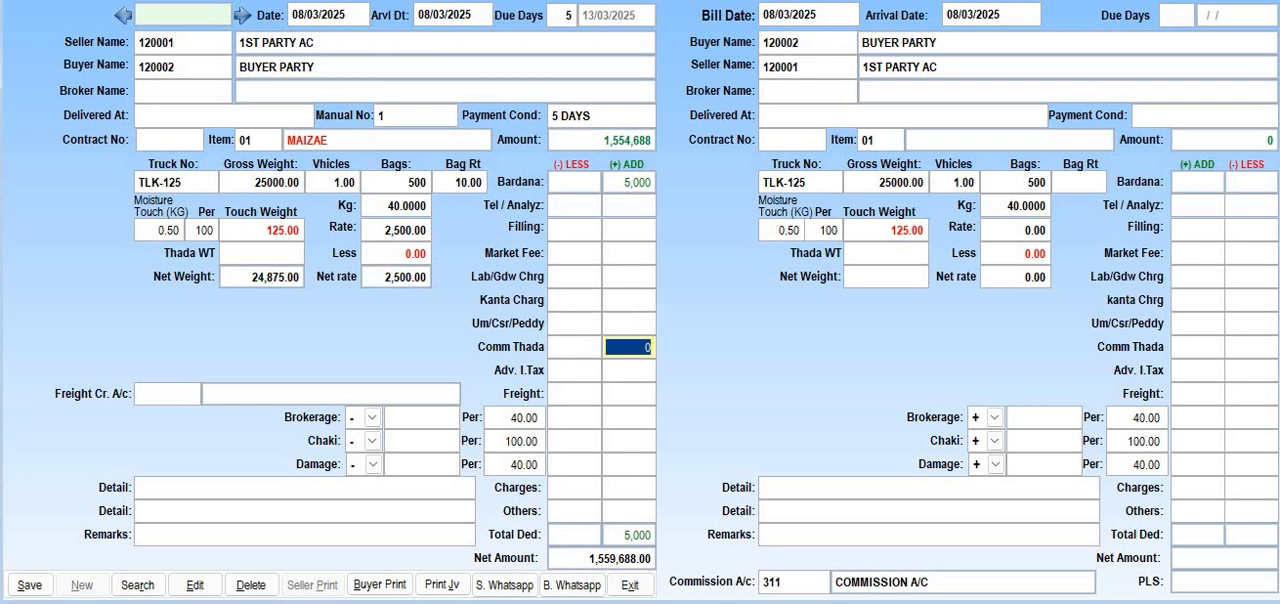
pyautogui.press('Return')
pyautogui.hotkey('shift', 'Tab')
pyautogui.hotkey('shift', 'Tab')
pyautogui.hotkey('shift', 'Tab')
pyautogui.hotkey('shift', 'Tab')
pyautogui.hotkey('shift', 'Tab')
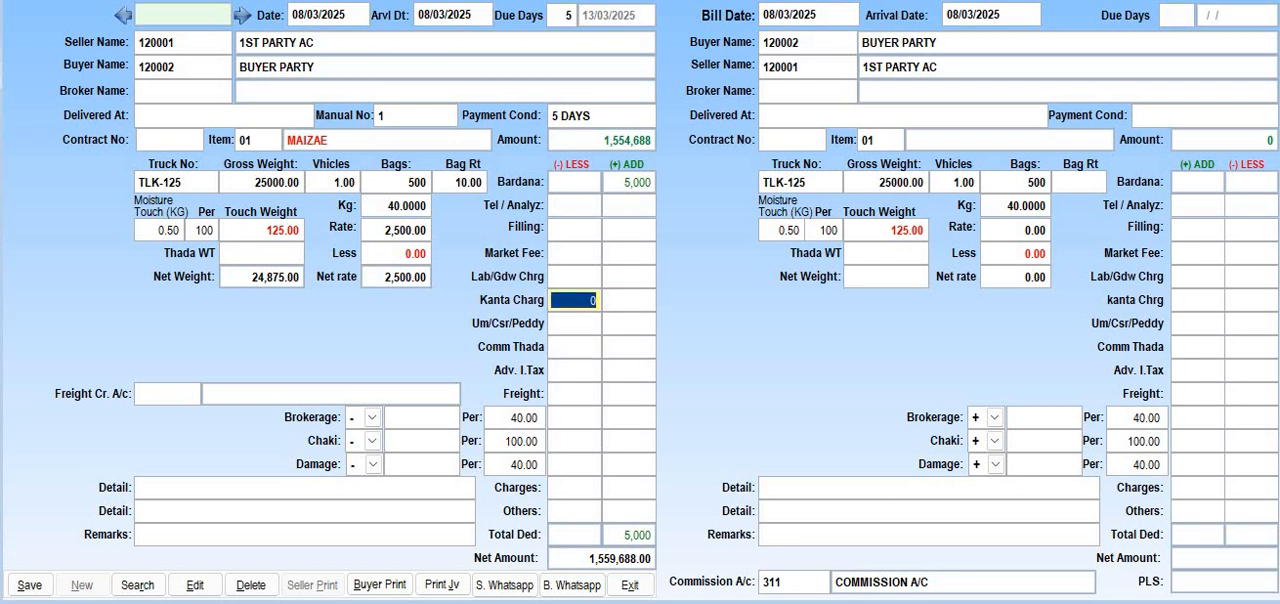
pyautogui.write('500')
pyautogui.press('Return')
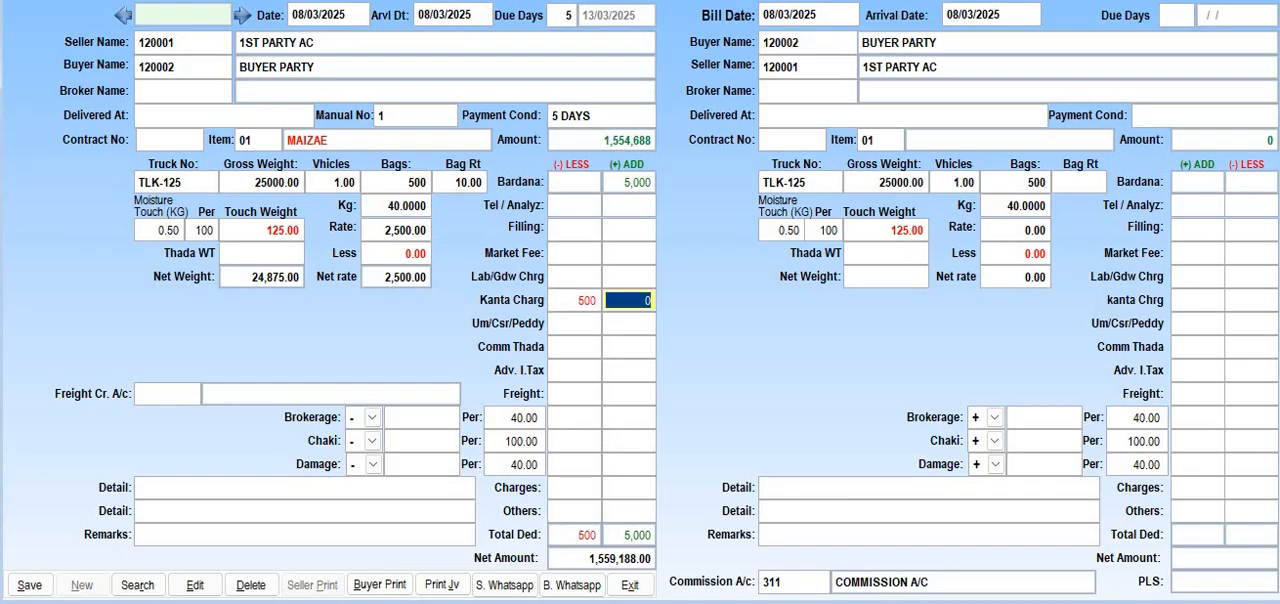
# Leave the seller's Um/Csr/Peddy, Comm Thada, Adv. I.Tax, Freight and freight credit account empty
pyautogui.press('Return')
pyautogui.press('Return')
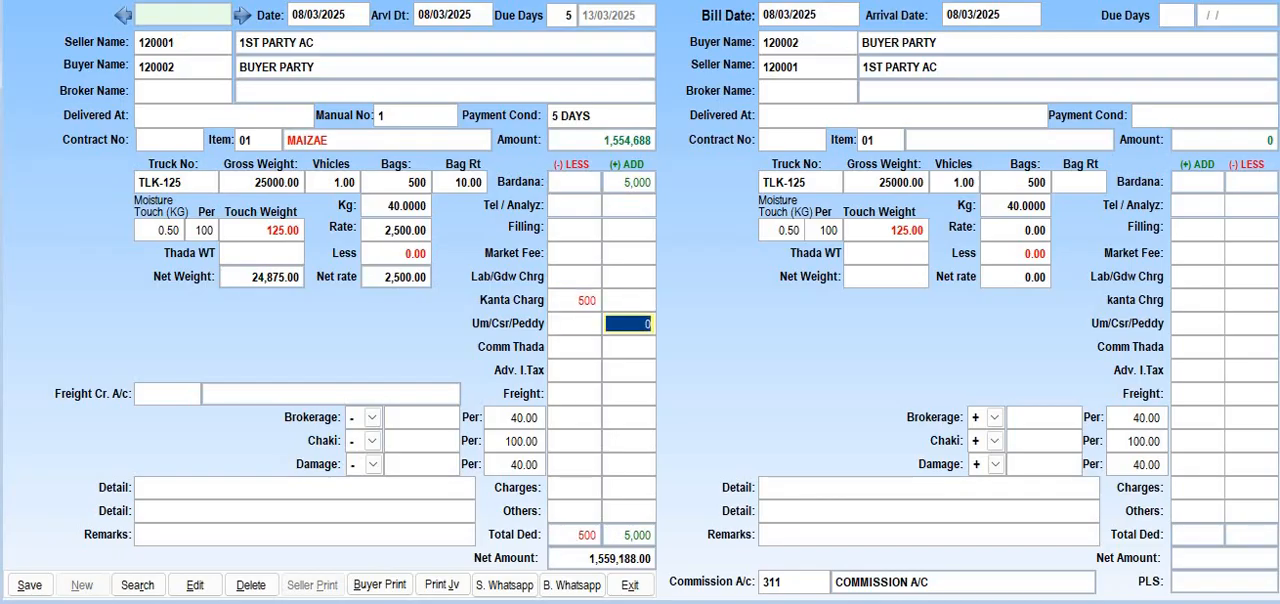
pyautogui.press('Return')
pyautogui.press('Return')
pyautogui.press('Return')
pyautogui.press('Return')
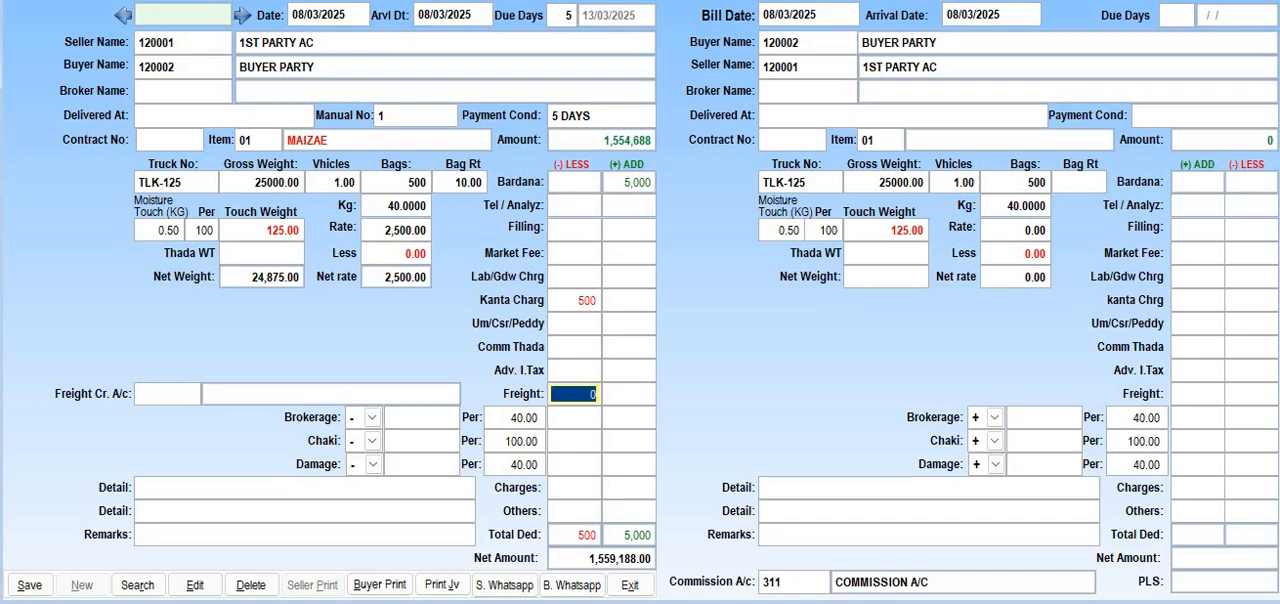
pyautogui.press('Return')
pyautogui.press('Return')
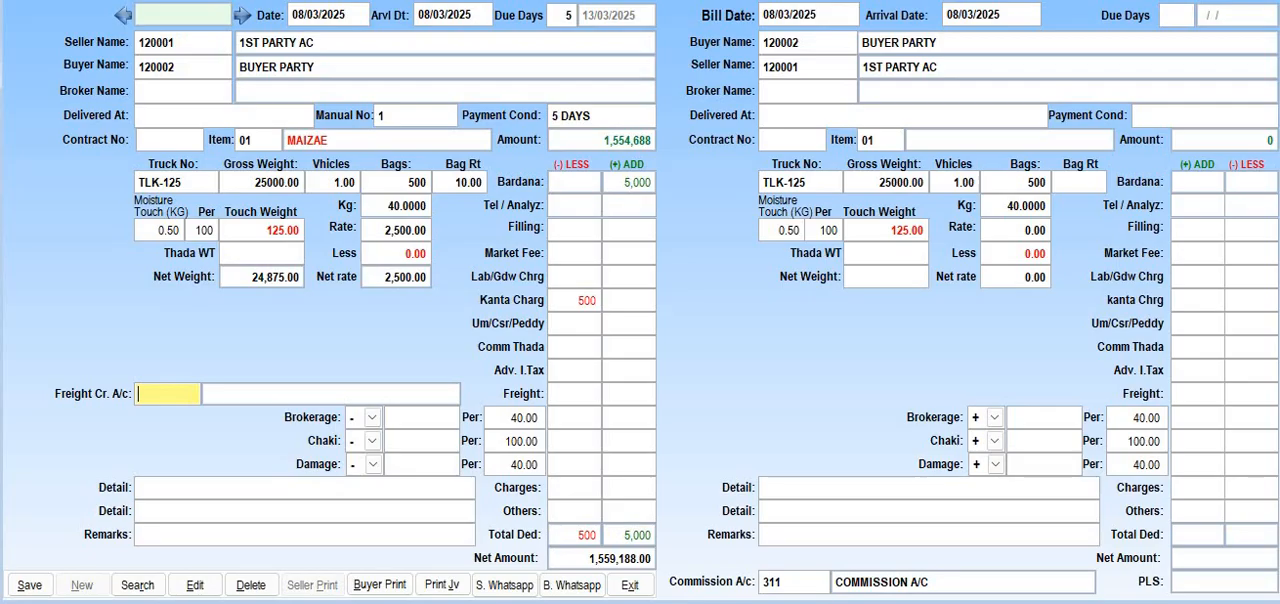
pyautogui.press('Return')
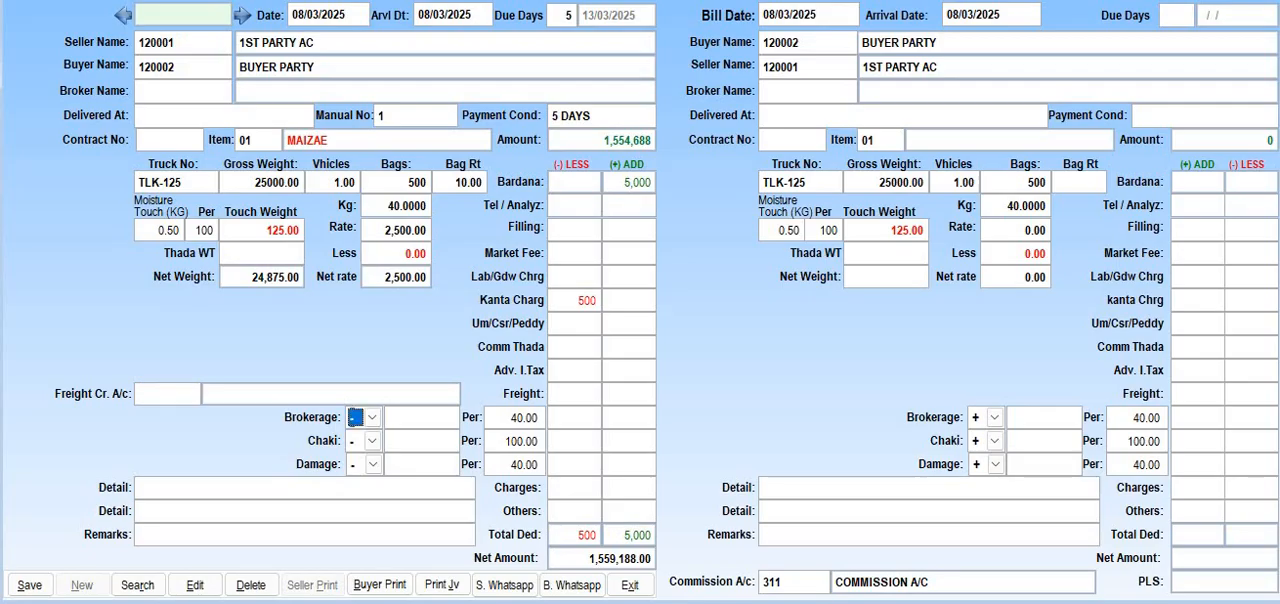
# Keep the seller's brokerage as a deduction per 40 and leave its rate empty
pyautogui.press('Return')
pyautogui.press('Up')
pyautogui.press('Up')
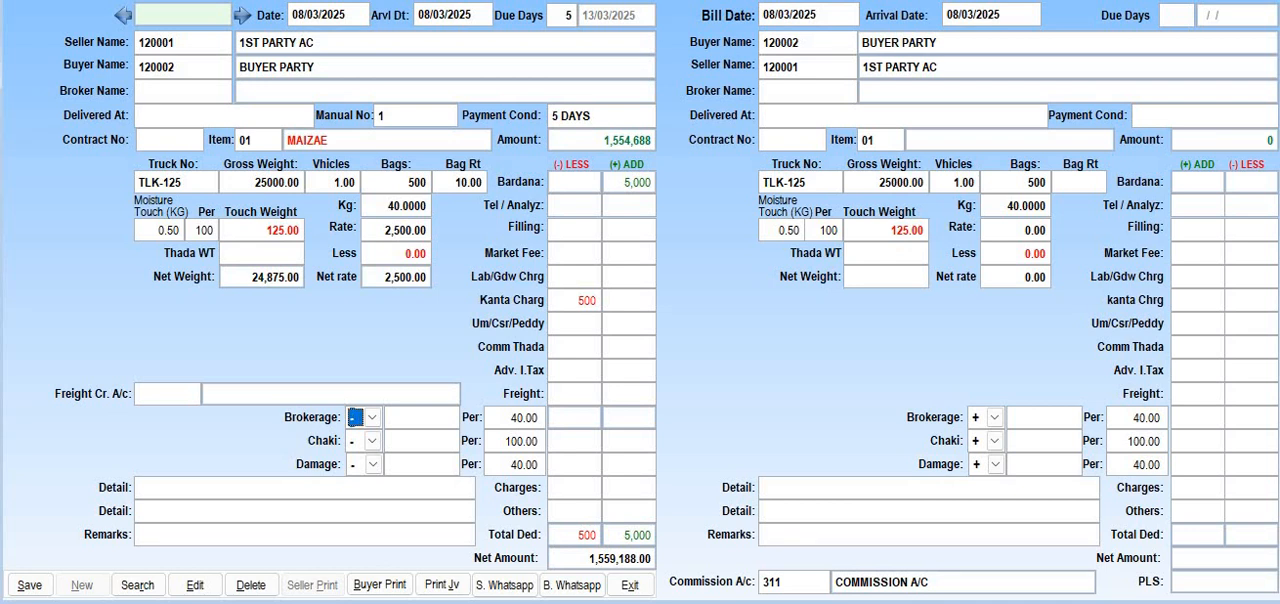
pyautogui.press('Return')
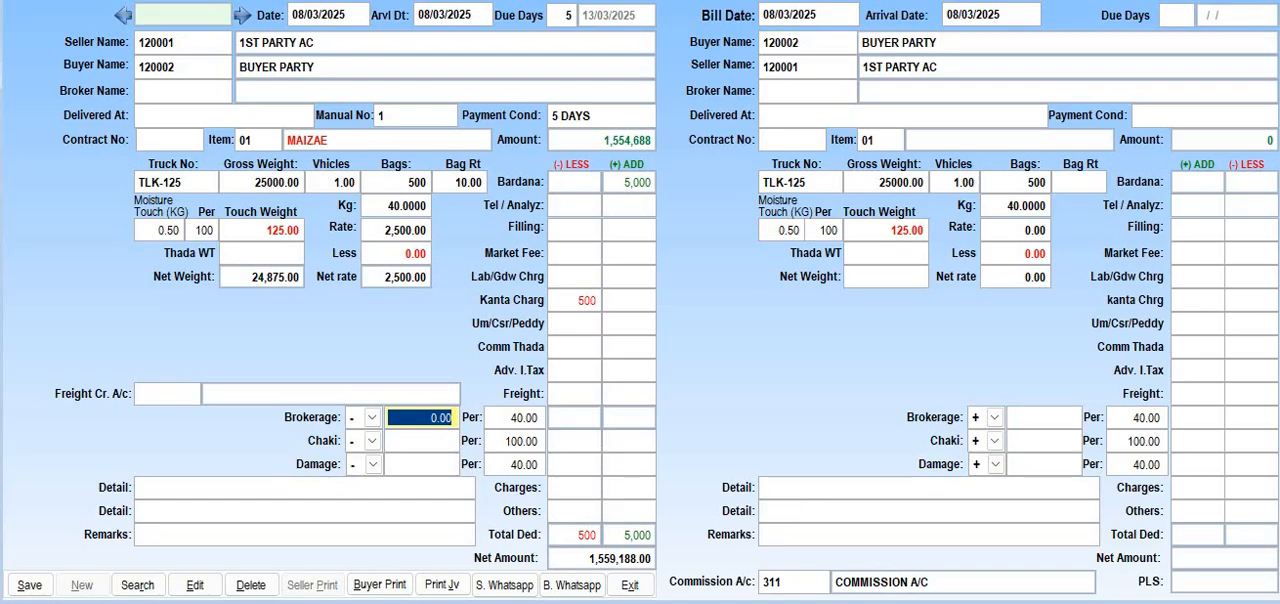
pyautogui.press('Return')
pyautogui.press('Return')
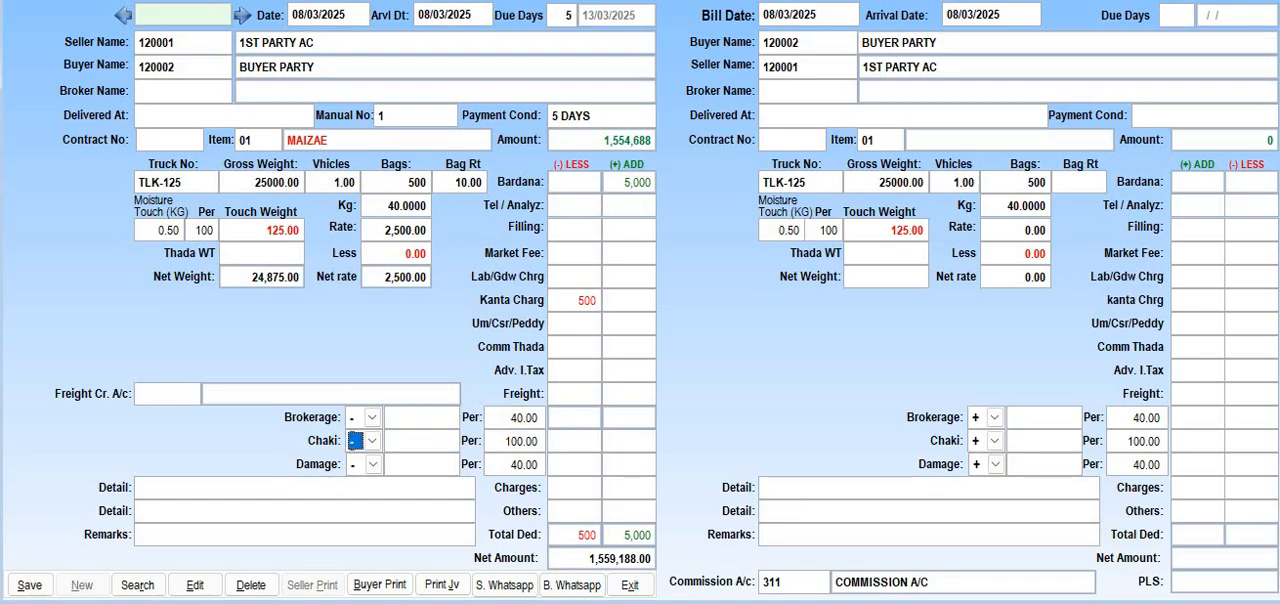
# Enter the seller's Chaki as a deduction of 1 per 100
pyautogui.press('Return')
pyautogui.write('1')
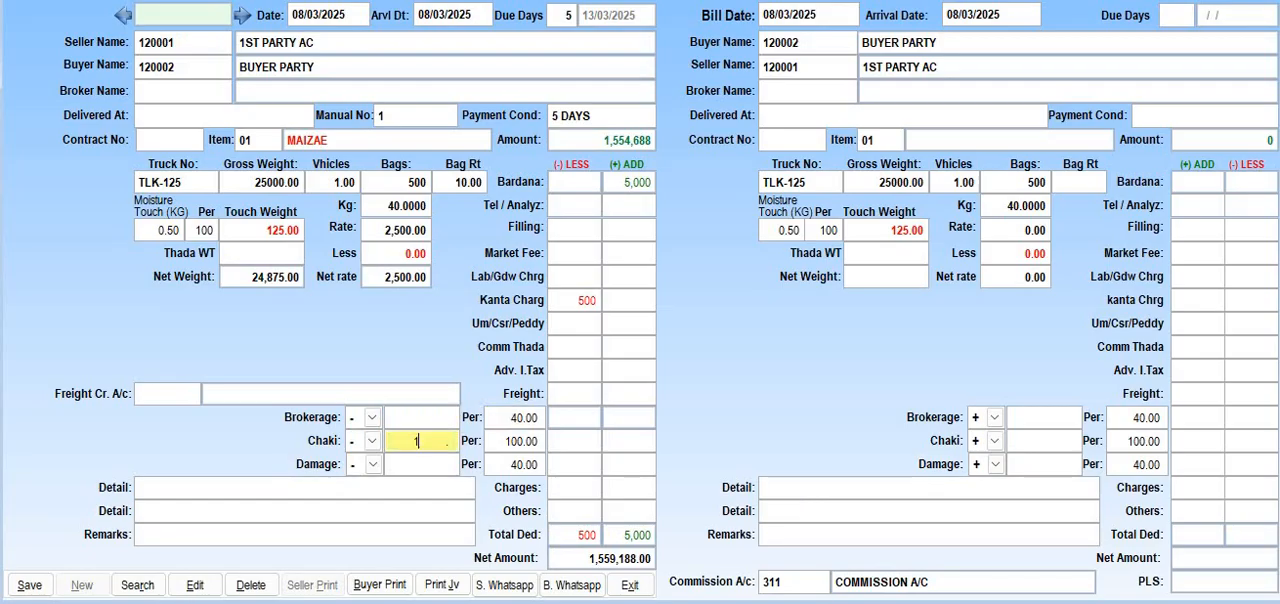
pyautogui.press('Return')
pyautogui.press('Return')
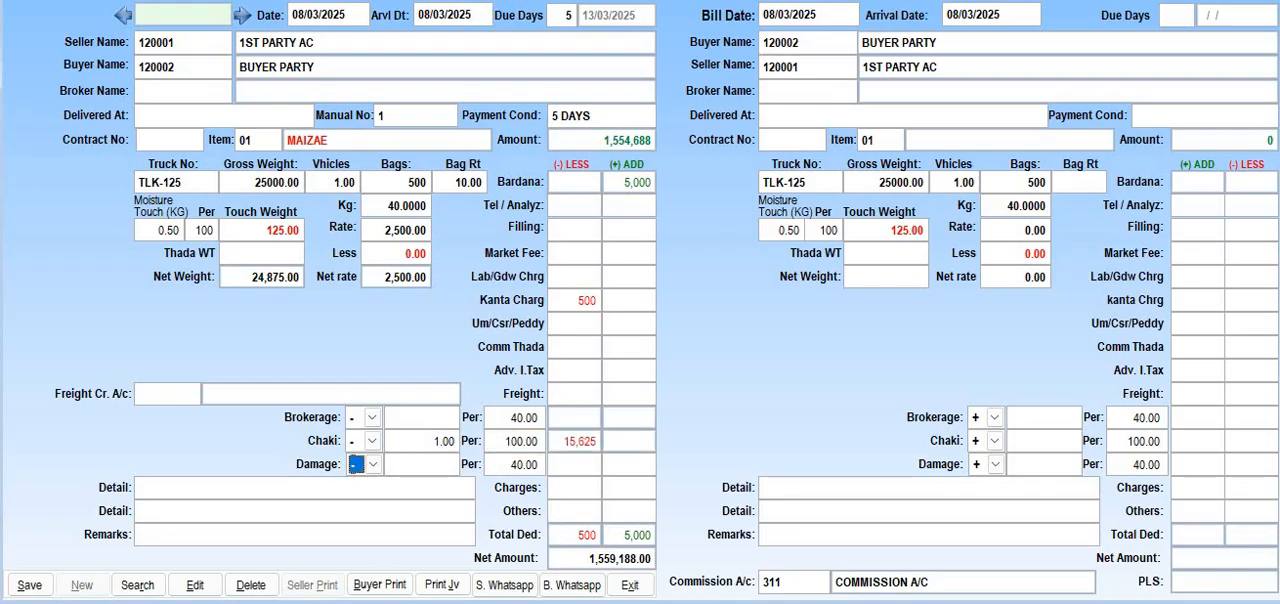
# Enter the seller's Damage as a deduction of 1 per 40
pyautogui.press('Return')
pyautogui.write('1')
pyautogui.press('Return')
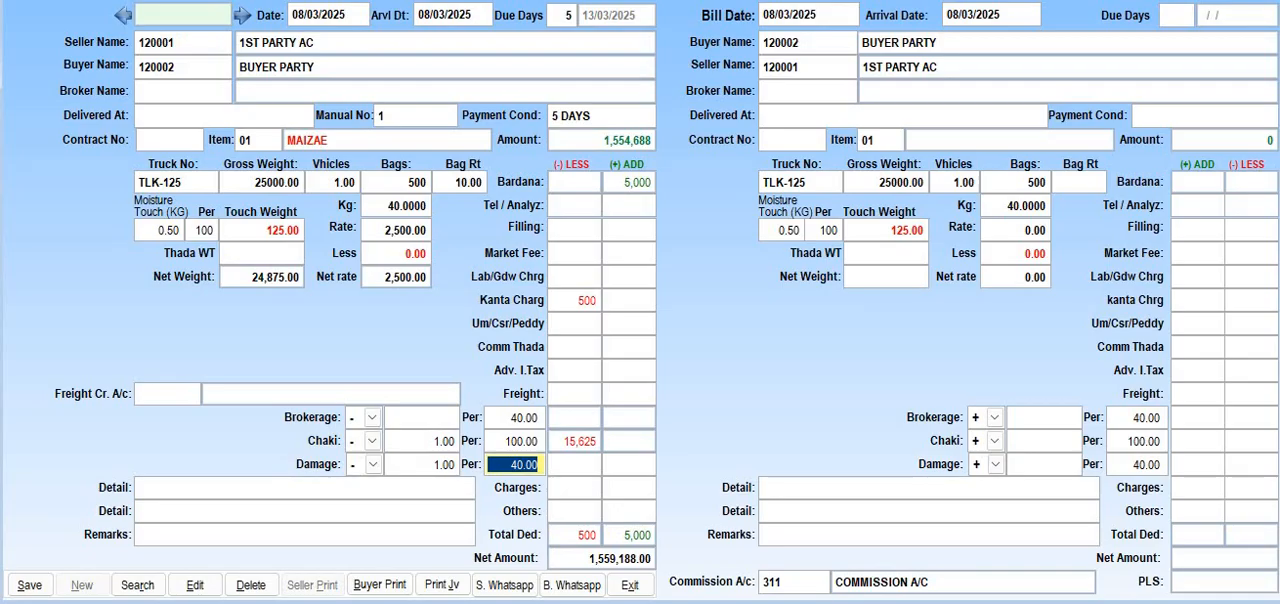
pyautogui.press('Return')
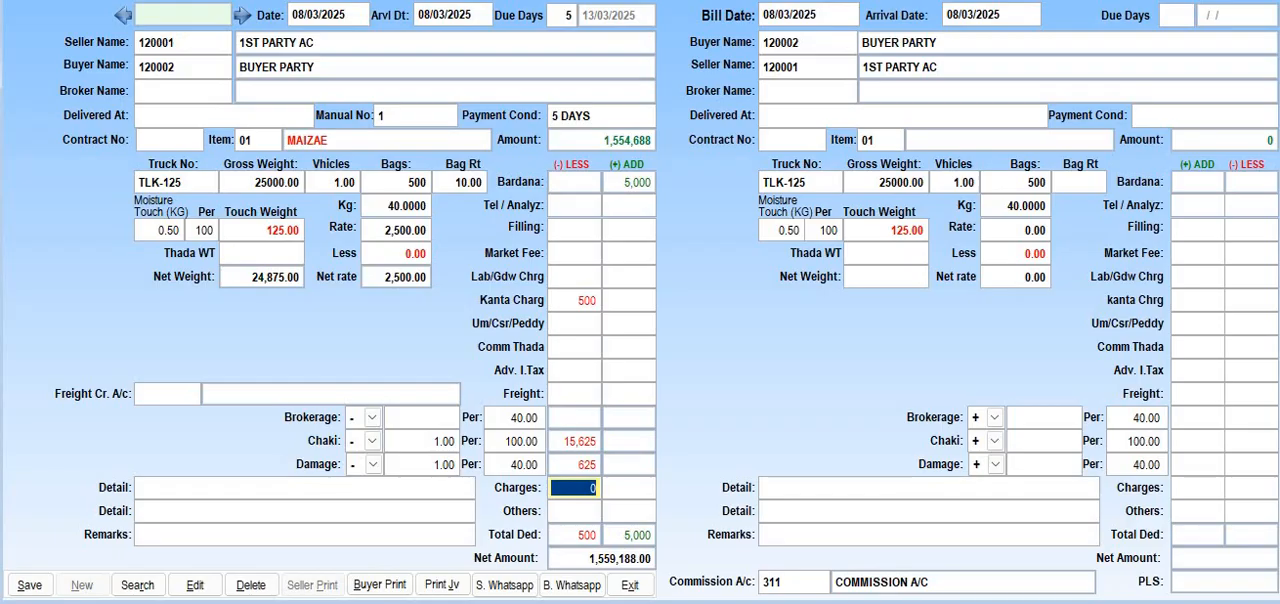
# Leave the seller's Charges, Others, detail lines and remarks empty and continue to the buyer bill
pyautogui.press('Return')
pyautogui.press('Return')
pyautogui.press('Return')
pyautogui.press('Return')
pyautogui.press('Return')
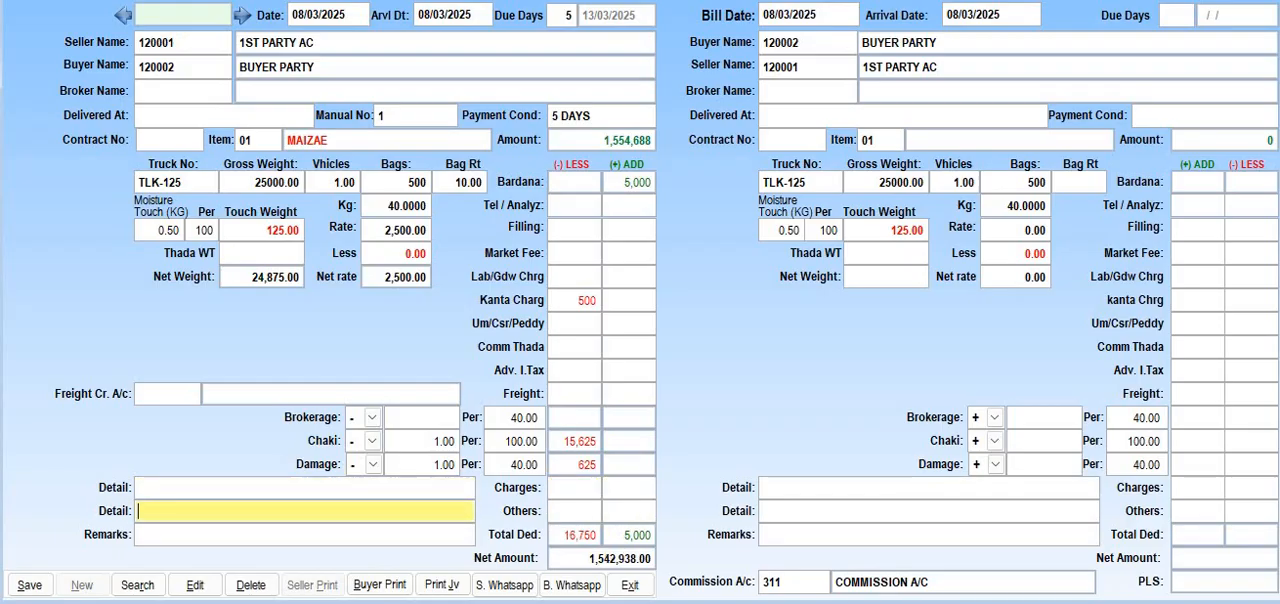
pyautogui.hotkey('shift', 'Tab')
pyautogui.hotkey('shift', 'Tab')
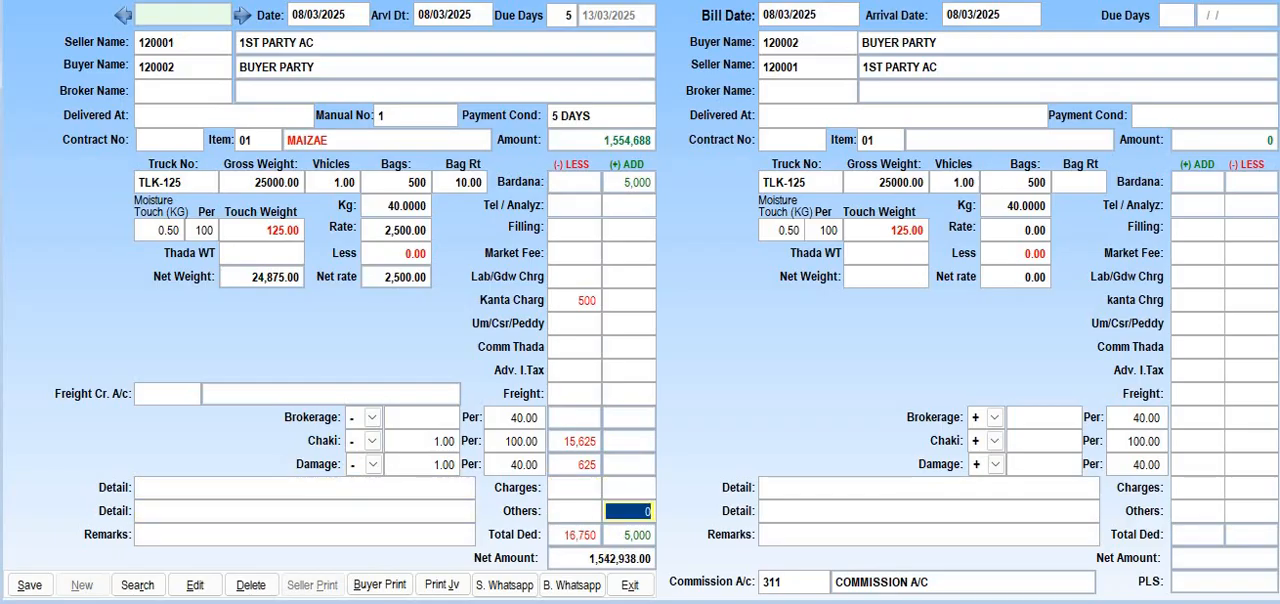
pyautogui.press('Return')
pyautogui.press('Return')
pyautogui.press('Return')
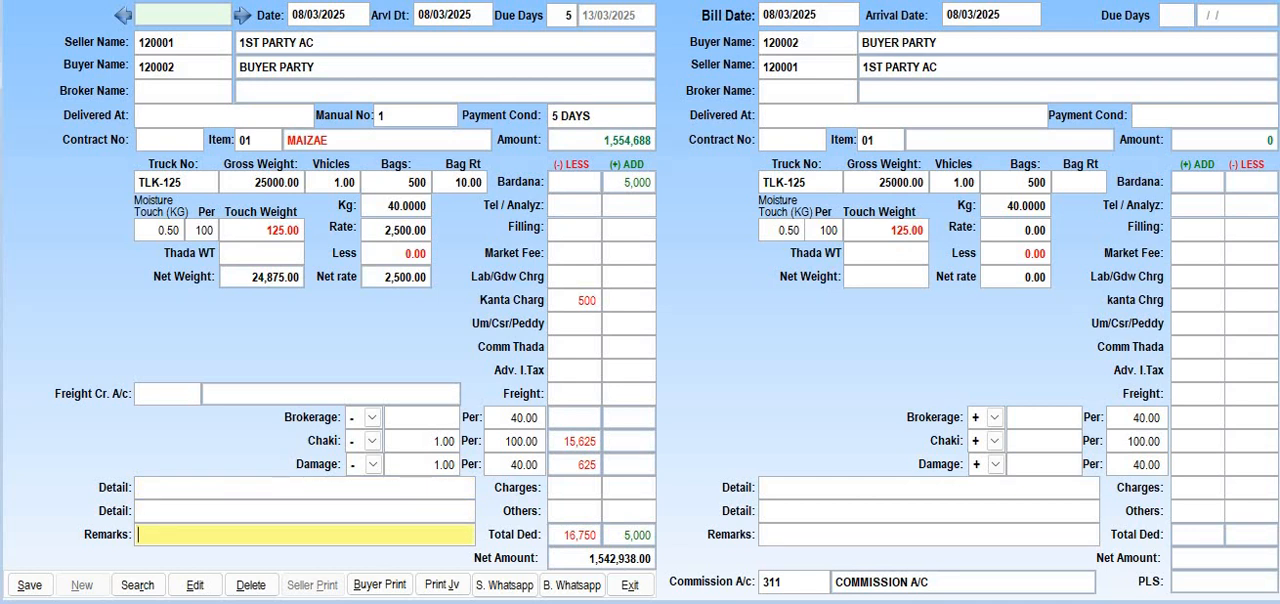
pyautogui.press('Return')
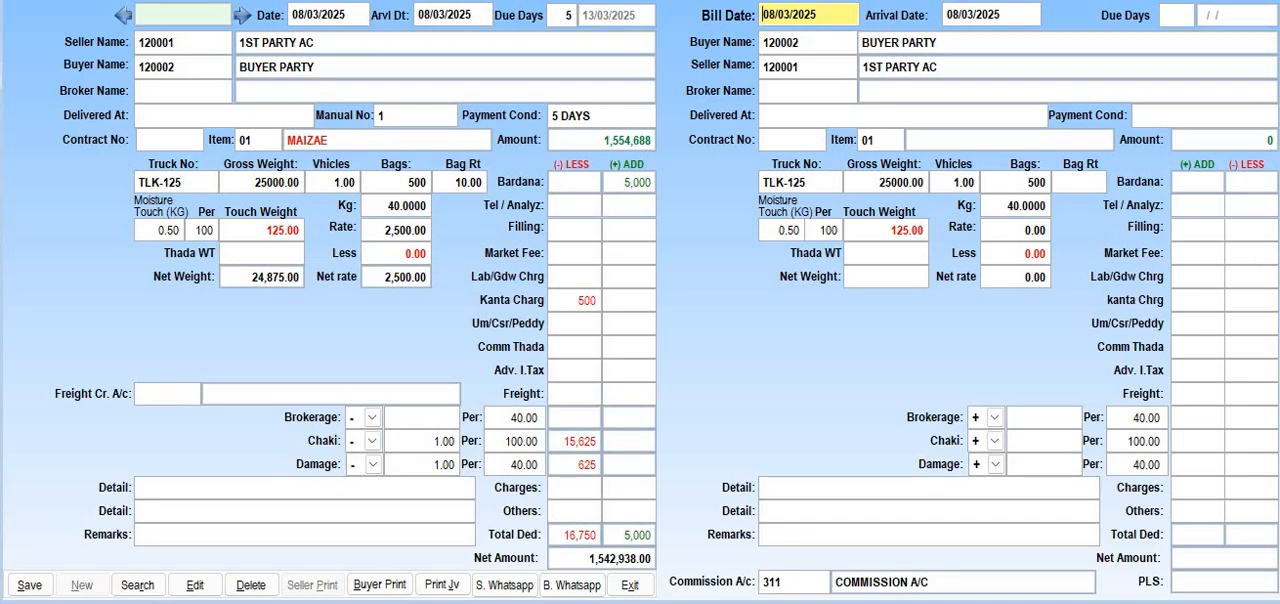
# Set the buyer bill's due days to 5, keeping its dates and parties and leaving the broker empty
pyautogui.press('Return')
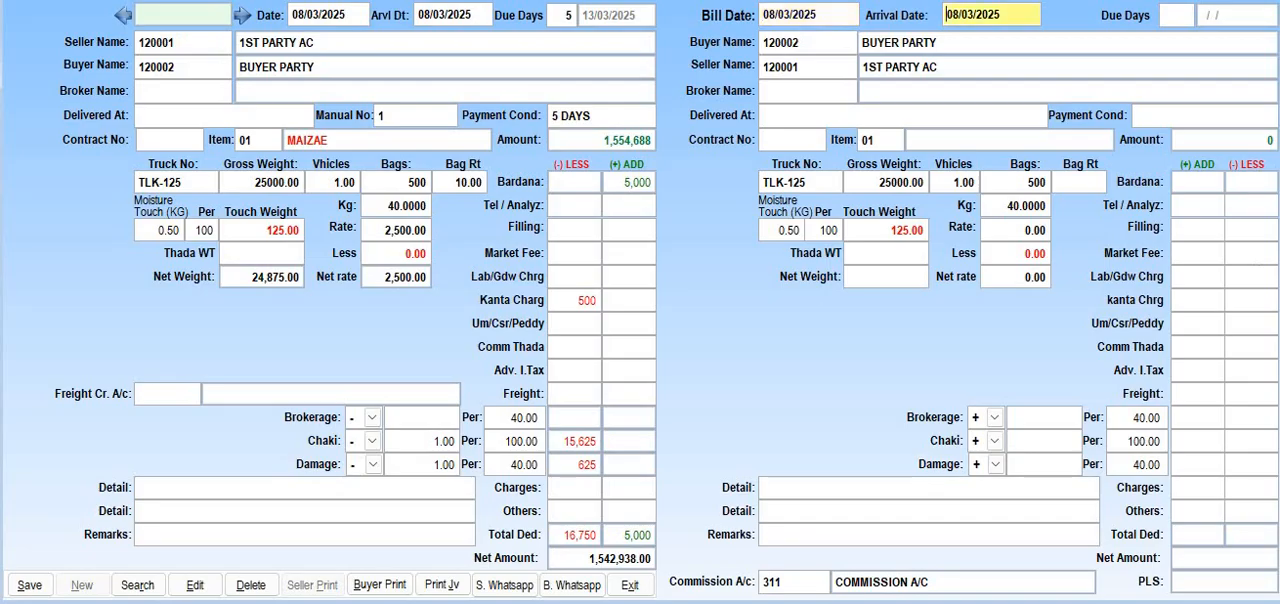
pyautogui.press('Return')
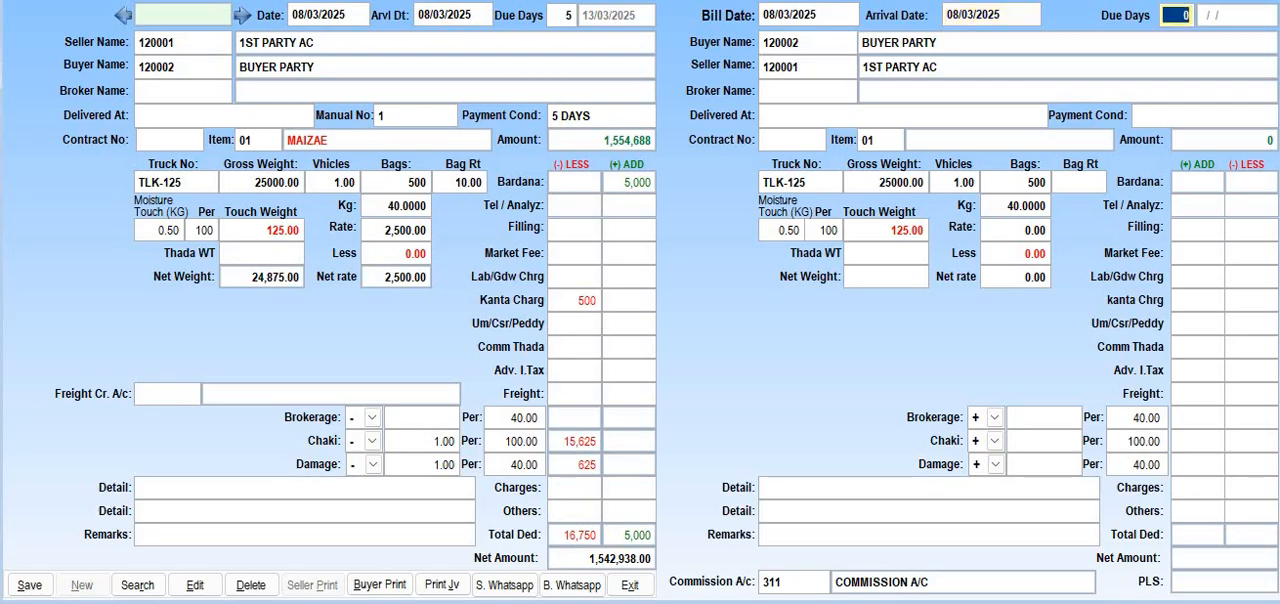
pyautogui.write('5')
pyautogui.press('Return')
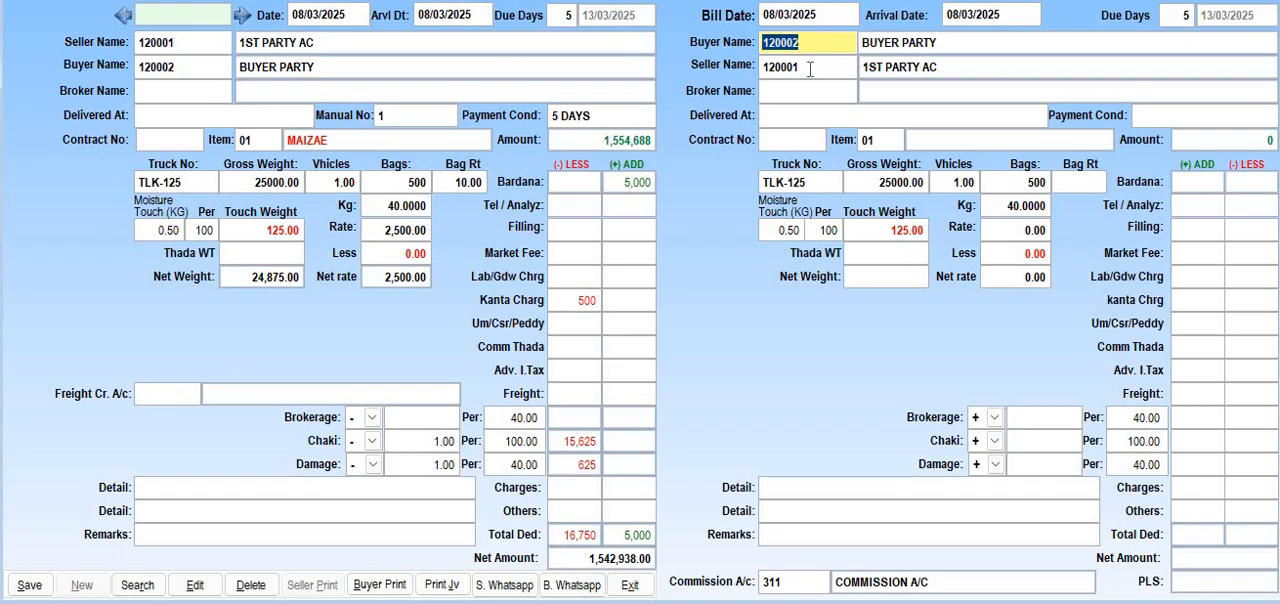
pyautogui.press('Return')
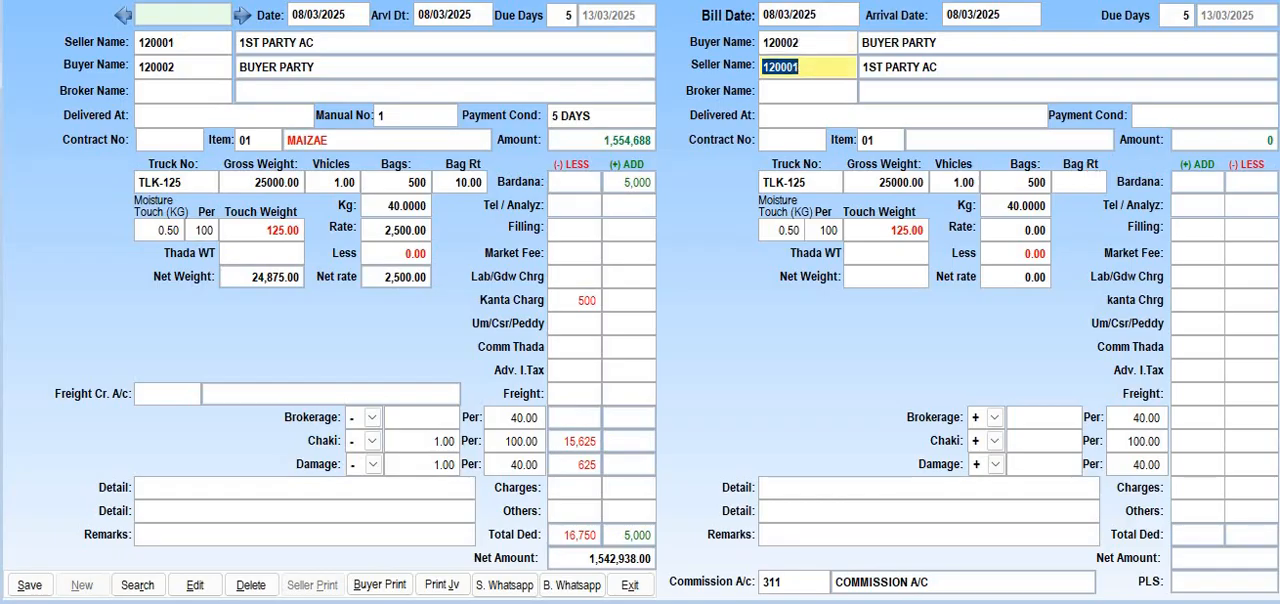
pyautogui.press('Return')
pyautogui.press('Return')
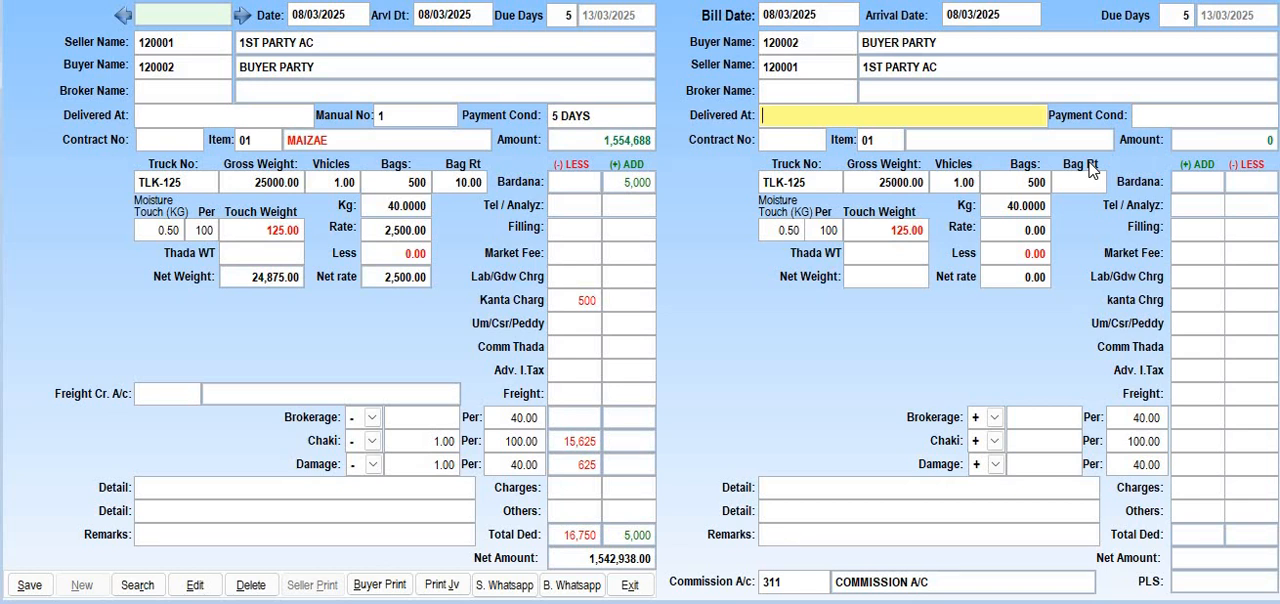
# Enter KARACHI PORT as the buyer bill's delivery place and 5 DAYS as its payment condition
pyautogui.write('KARACHI')
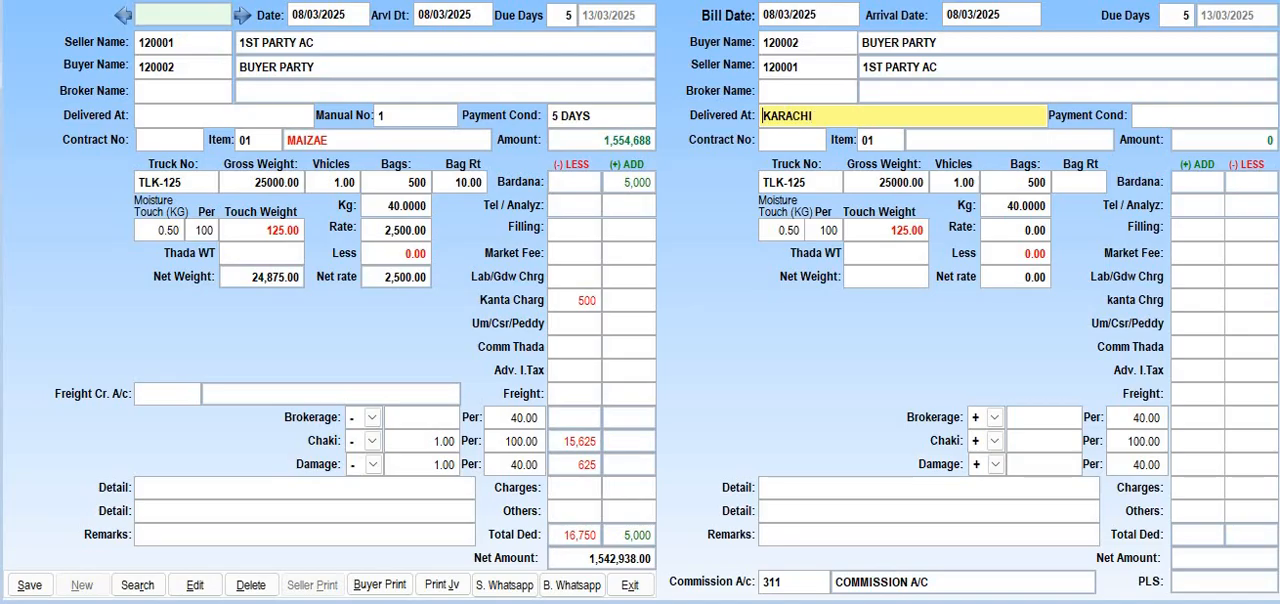
pyautogui.write(' PORT')
pyautogui.press('Return')
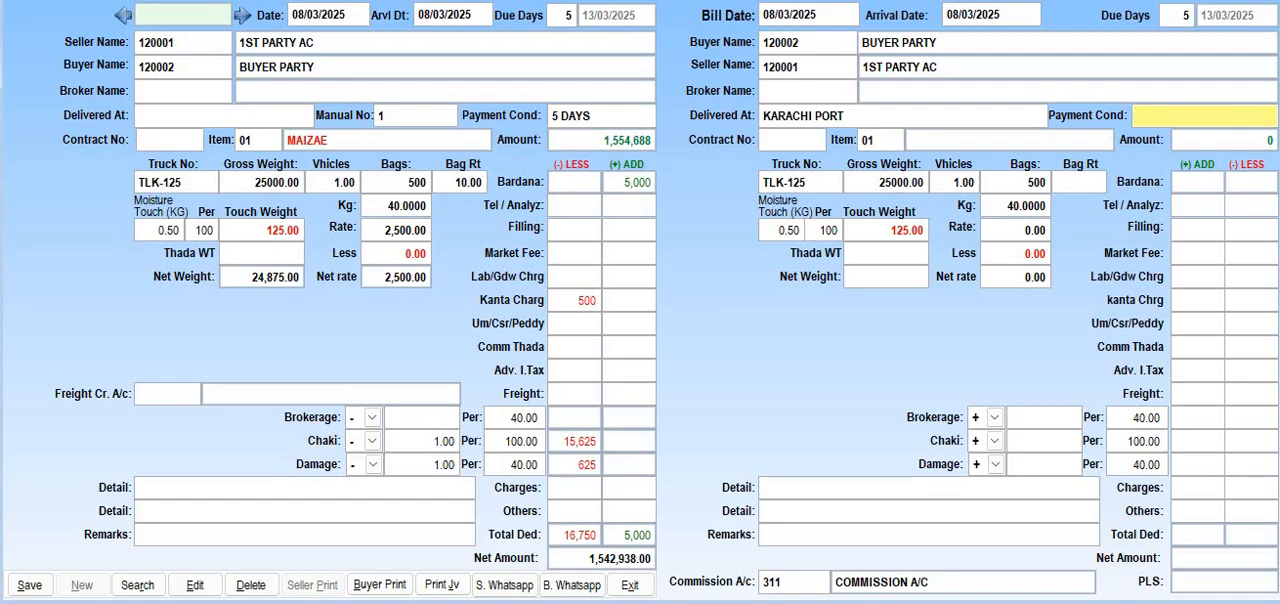
pyautogui.write('5 DAYS')
pyautogui.press('Return')
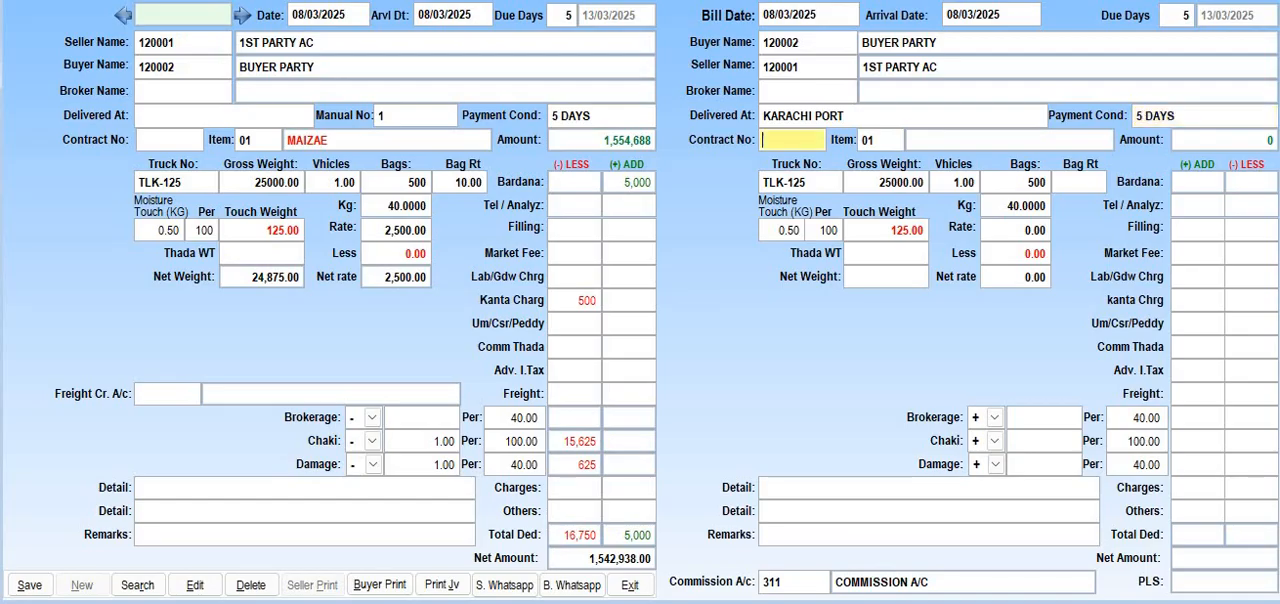
# Leave the buyer bill's contract number empty and accept item 01, truck TLK-125 and the 25000 gross weight
pyautogui.press('Return')
pyautogui.press('Return')
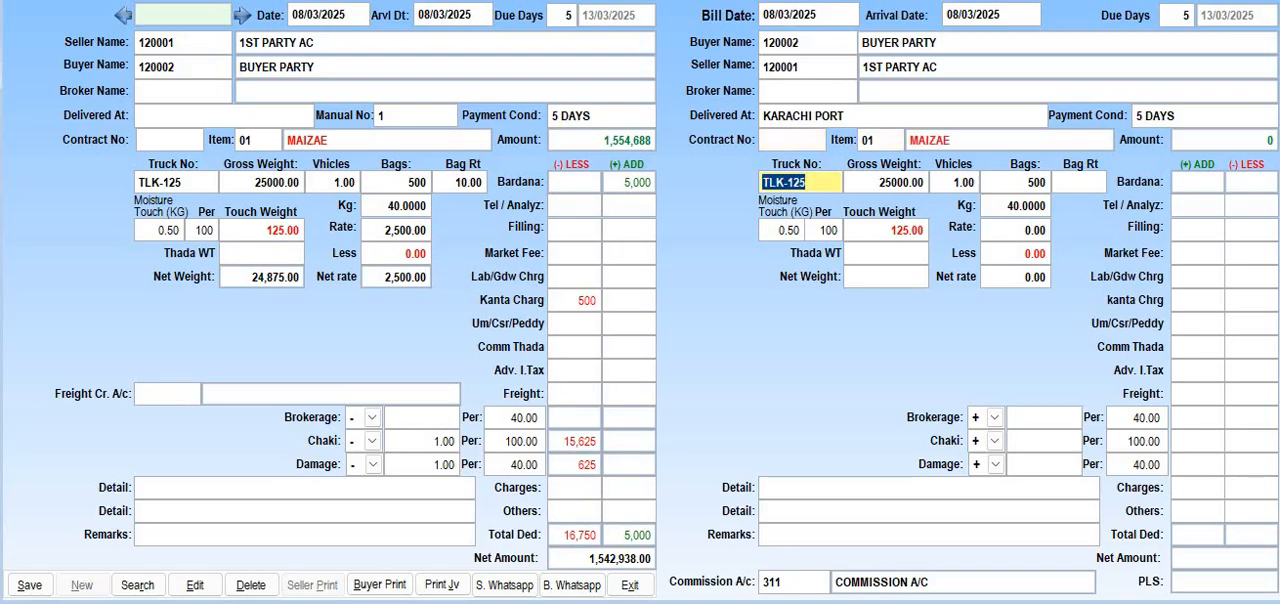
pyautogui.press('Return')
pyautogui.press('Return')
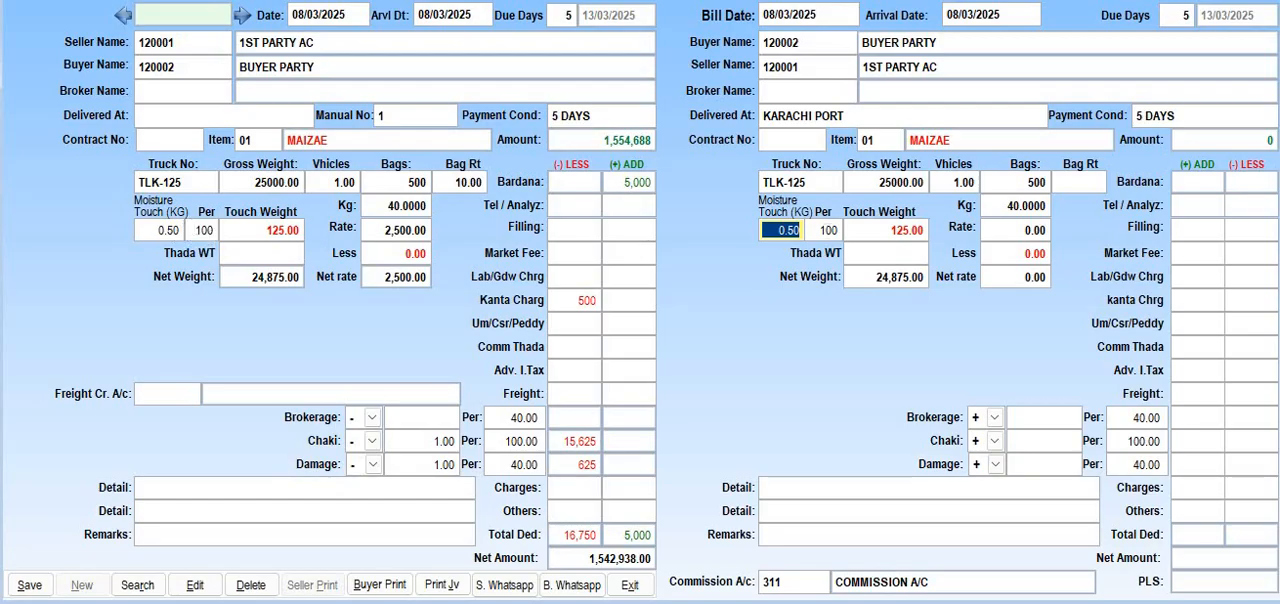
# Clear the buyer's moisture touch and its per value so that no touch weight is deducted
pyautogui.press('BackSpace')
pyautogui.press('Return')
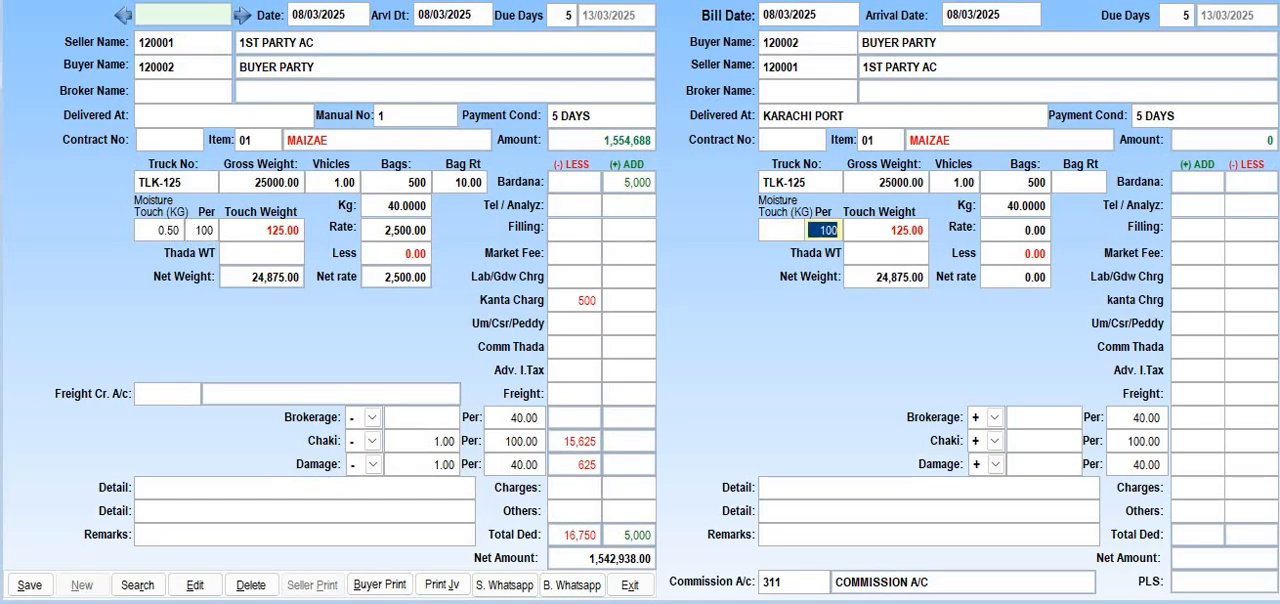
pyautogui.press('BackSpace')
pyautogui.press('Return')
# Leave the buyer's Thada weight empty and accept 1 vehicle and 500 bags
pyautogui.press('Return')
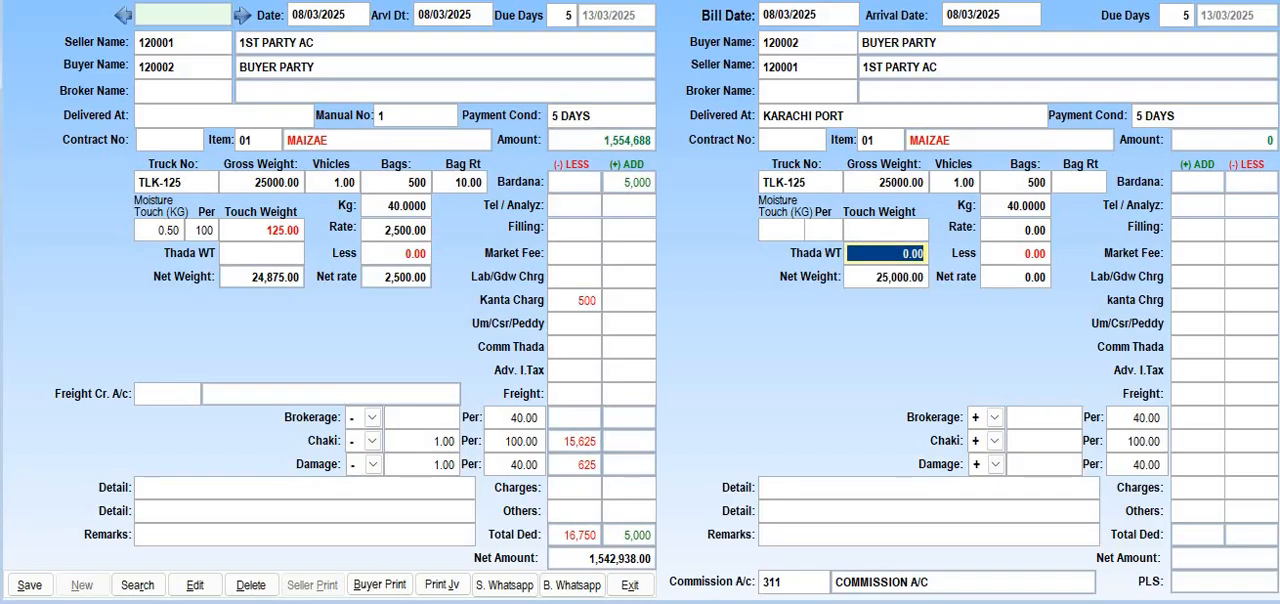
pyautogui.press('Return')
pyautogui.press('Return')
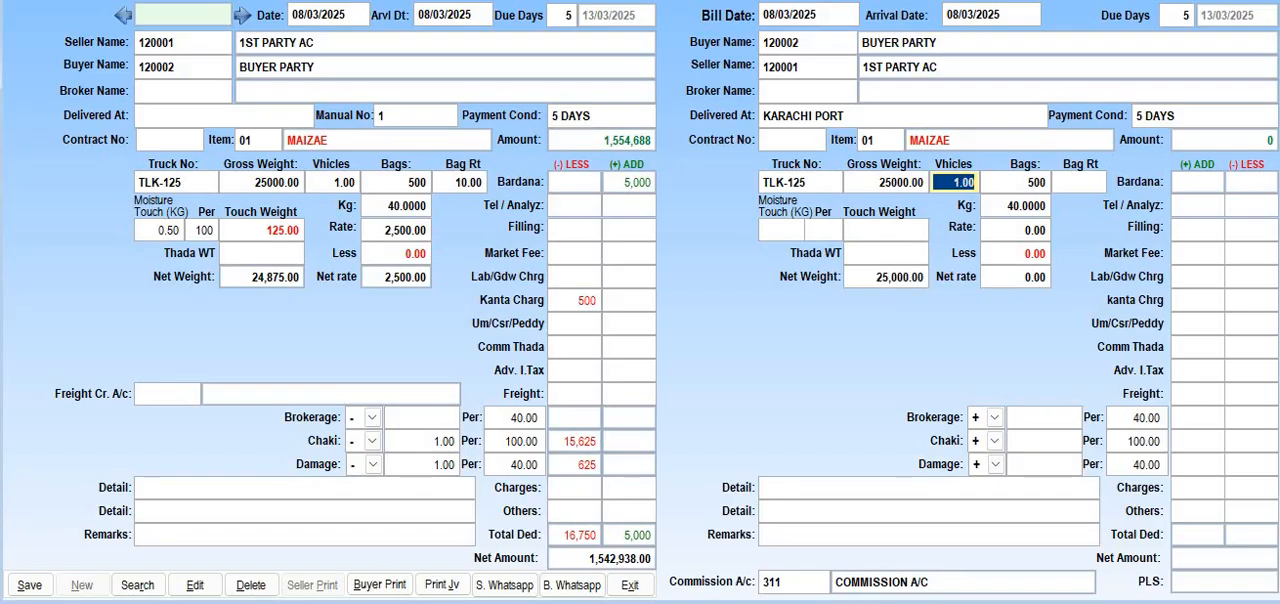
pyautogui.press('Return')
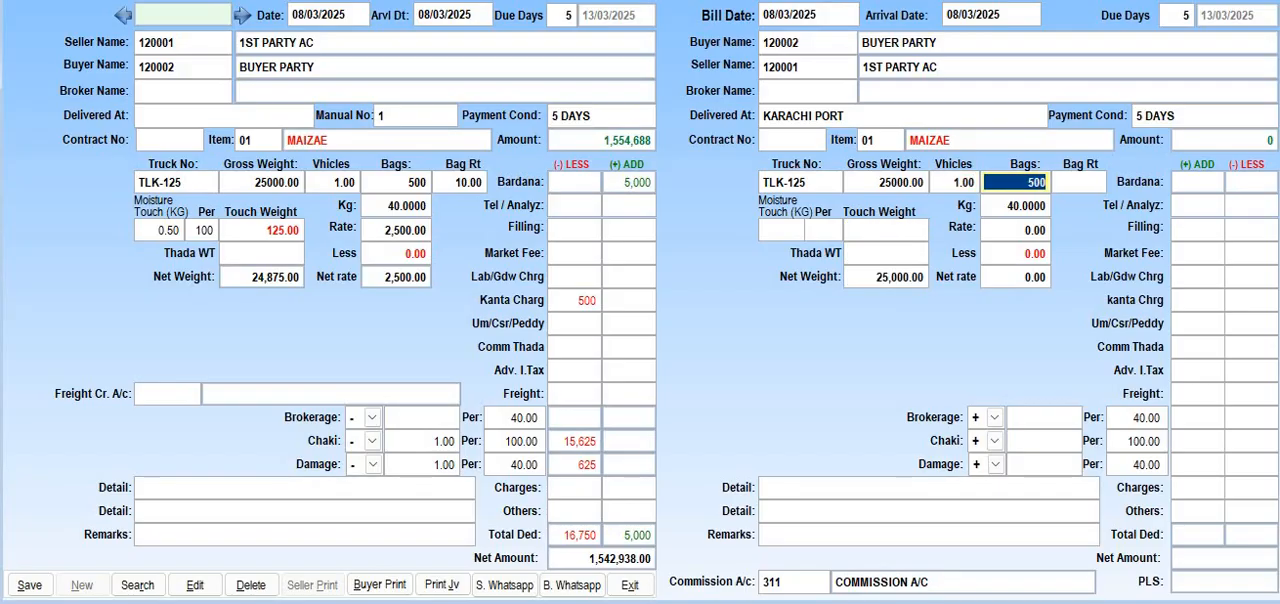
pyautogui.press('Return')
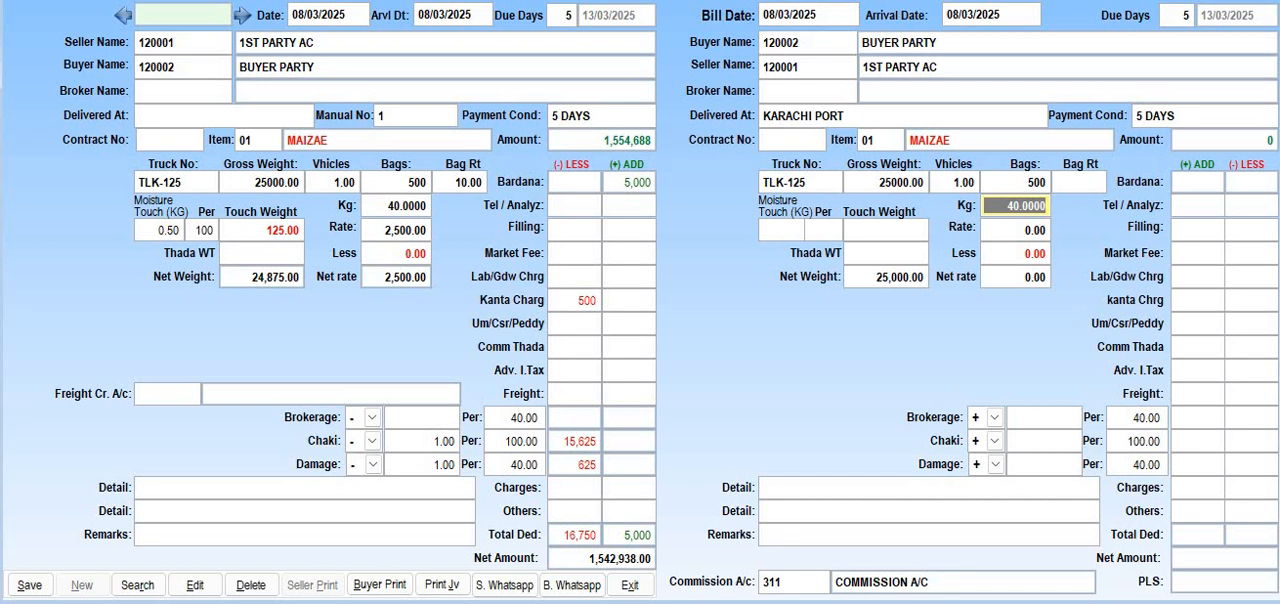
# Accept 40 kg as the buyer's weight unit and set the buyer's rate to 2600
pyautogui.press('Return')
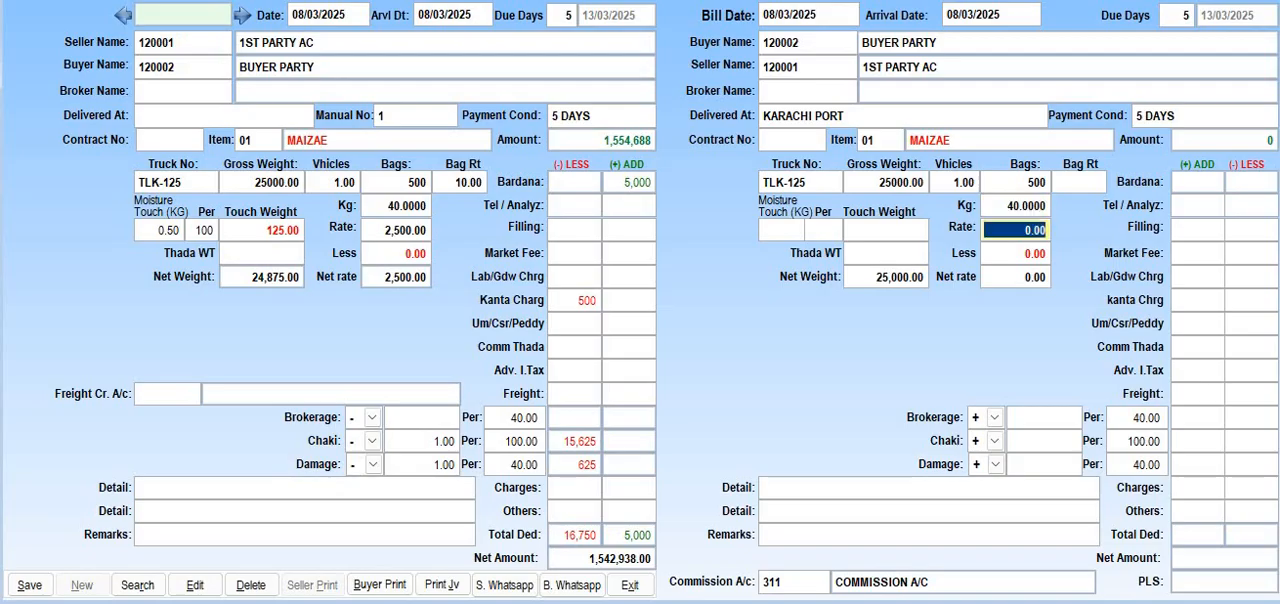
pyautogui.write('2600')
pyautogui.press('Return')
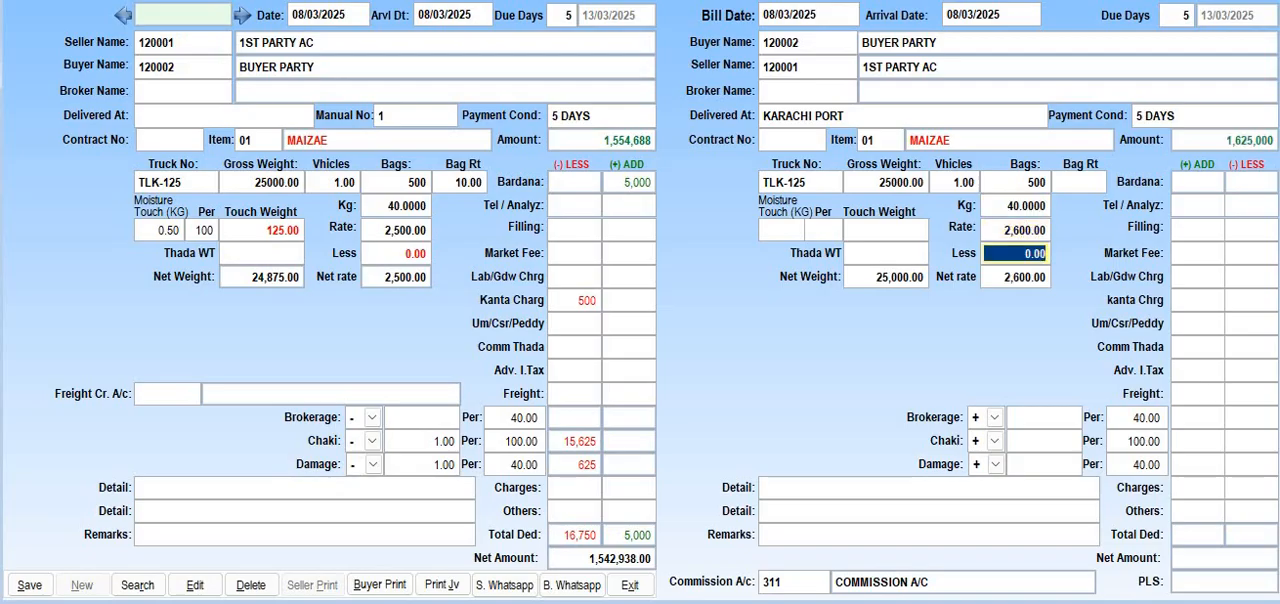
pyautogui.press('Return')
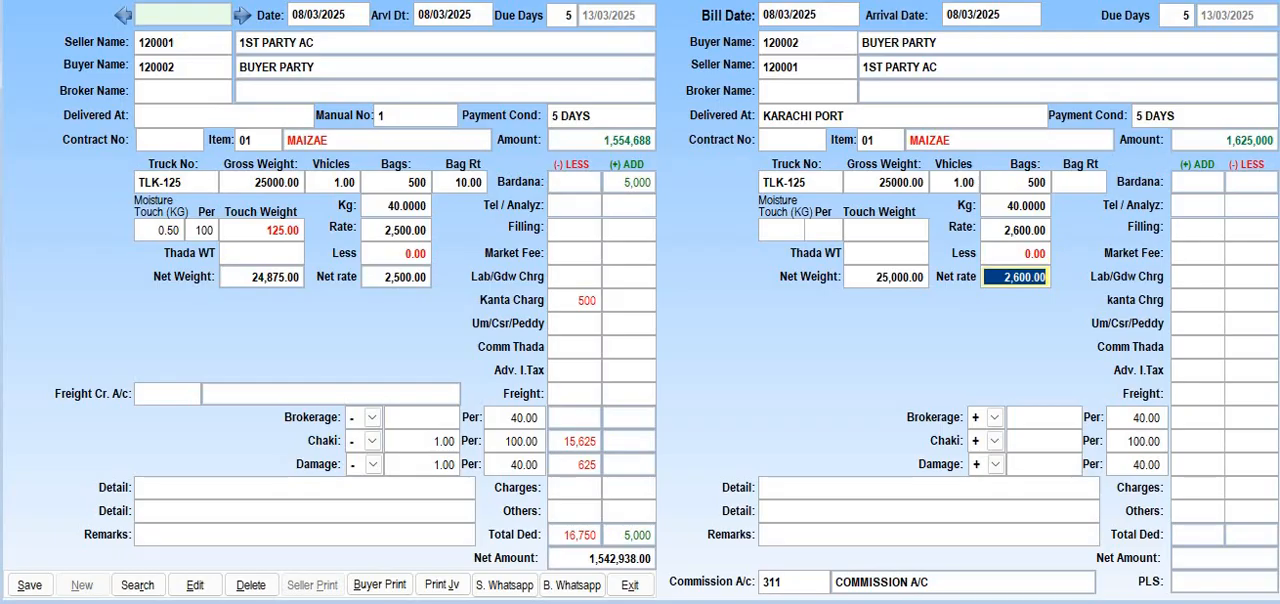
pyautogui.press('Up')
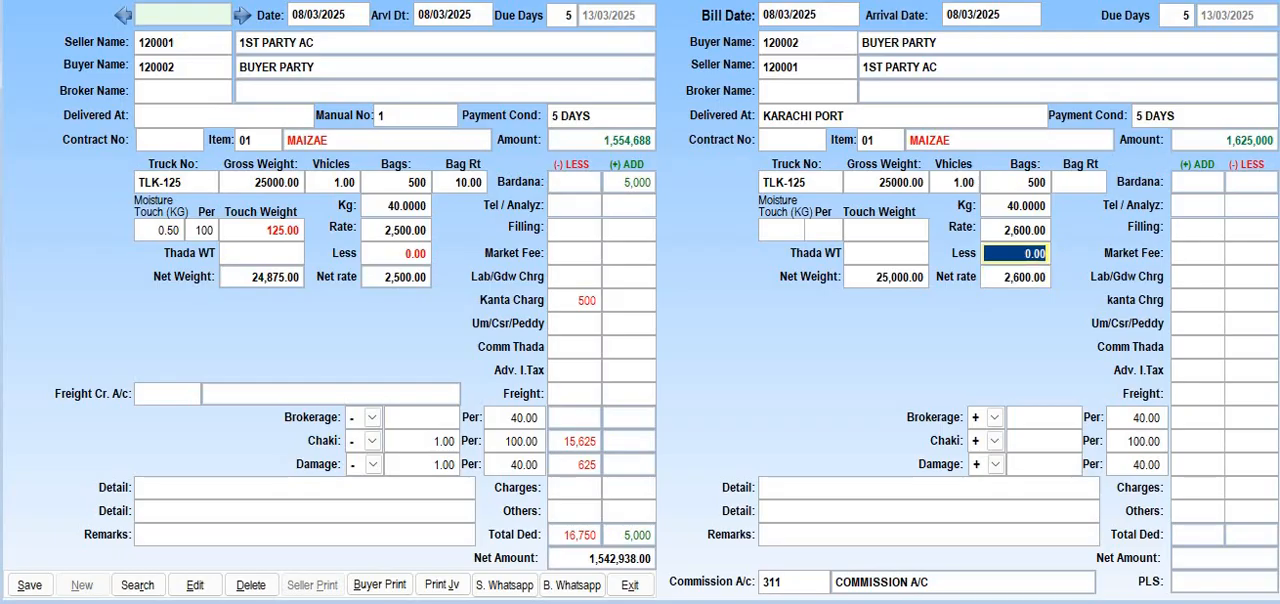
# Leave the buyer's rate reduction at zero and set the buyer's bag rate to 10
pyautogui.press('Return')
pyautogui.press('Return')
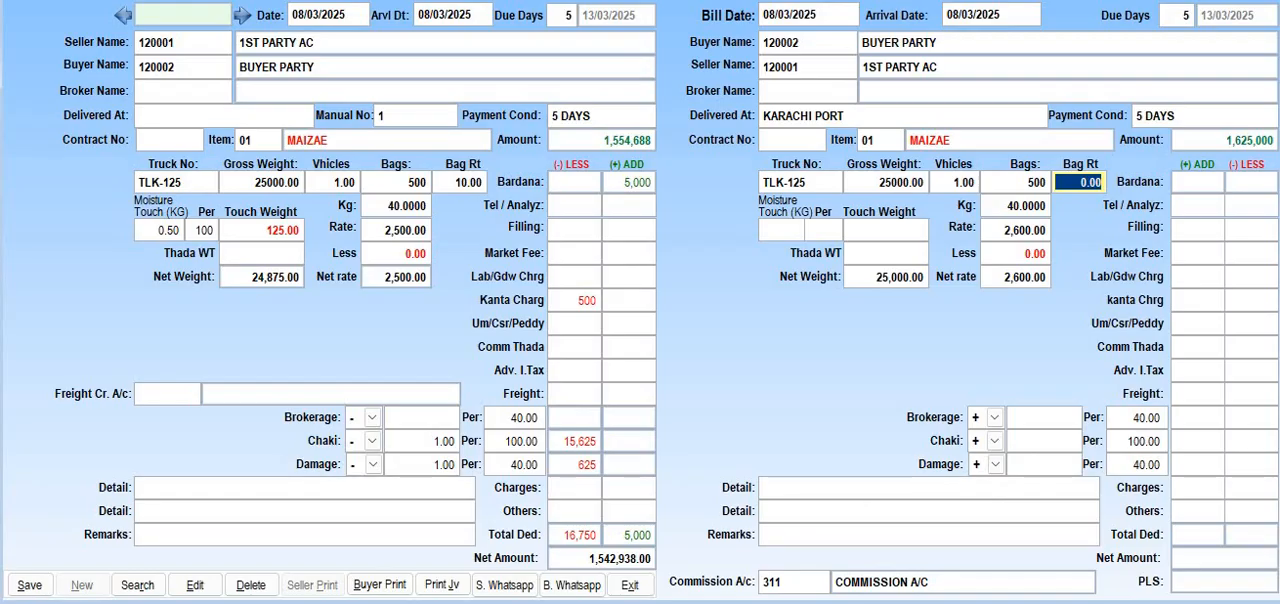
pyautogui.write('10')
pyautogui.press('Return')
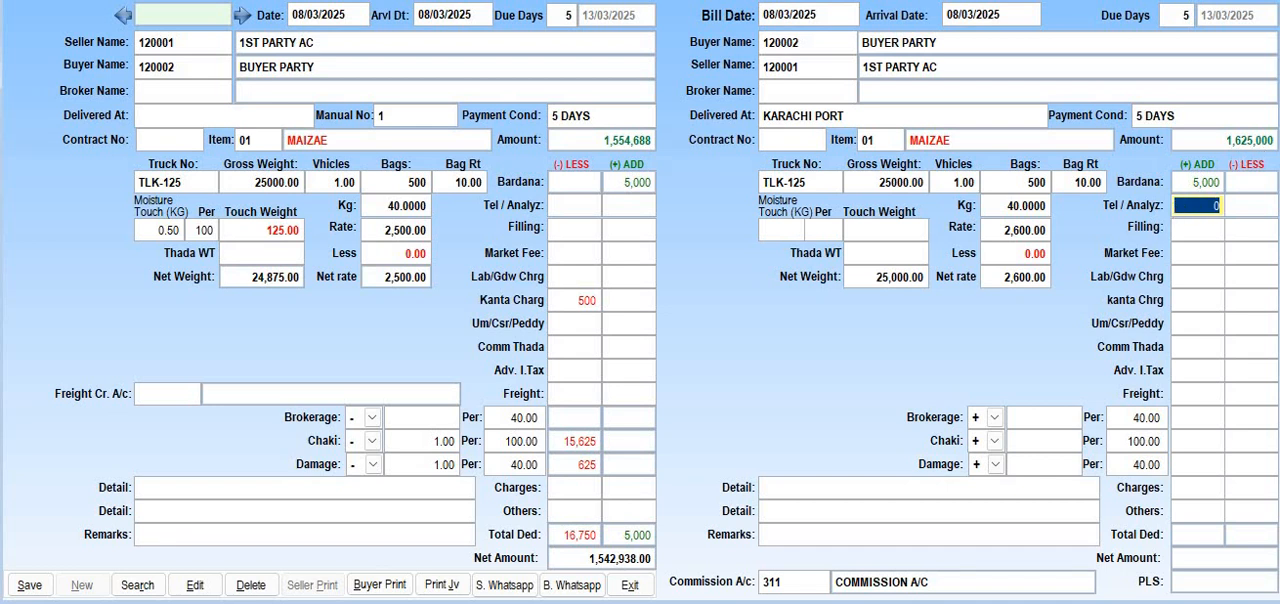
# Leave the buyer's added and deducted charges from Tel / Analyz through Freight, plus Brokerage, without amounts
pyautogui.press('Tab')
pyautogui.press('Tab')
pyautogui.press('Tab')
pyautogui.press('Tab')
pyautogui.press('Tab')
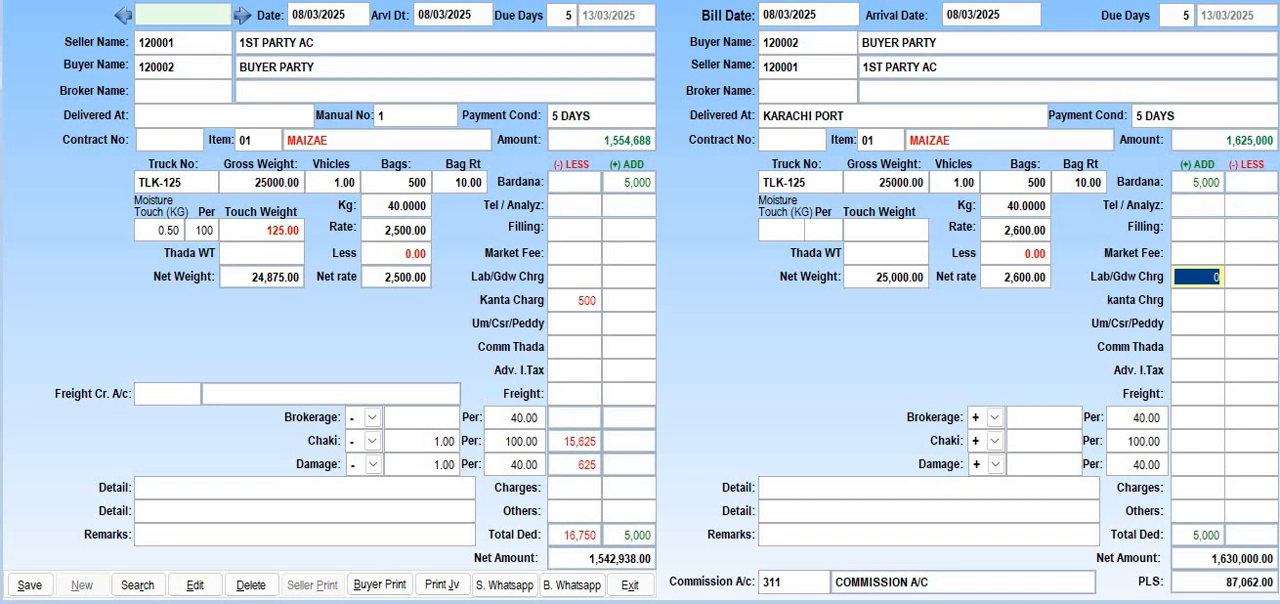
pyautogui.press('Tab')
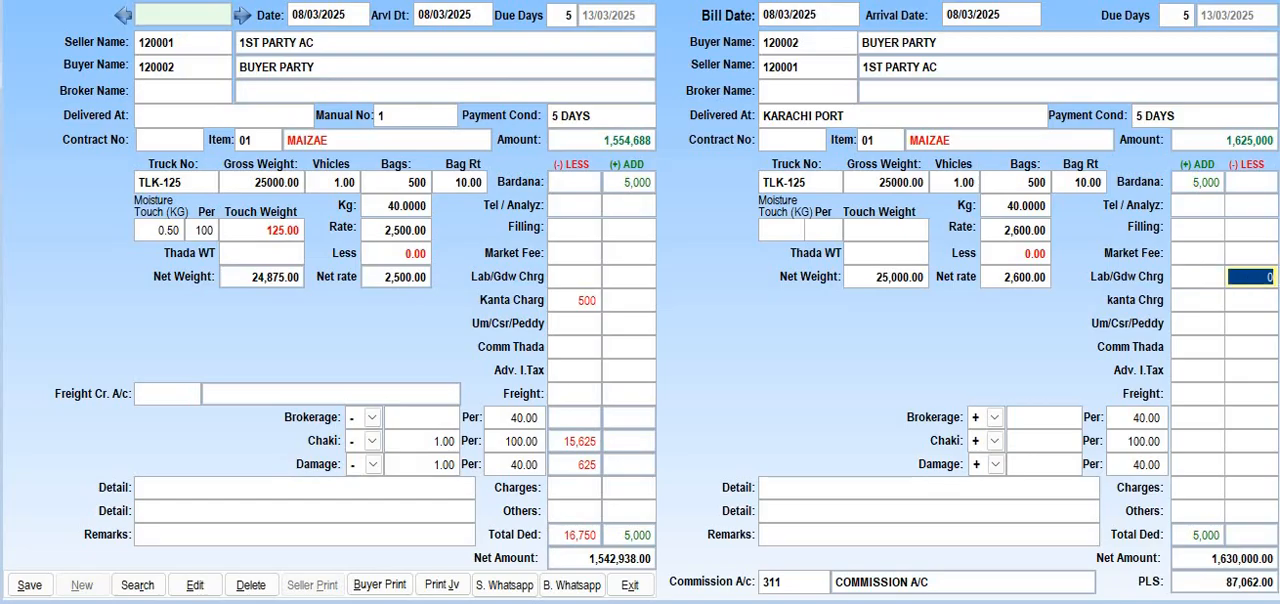
pyautogui.press('Tab')
pyautogui.press('Tab')
pyautogui.hotkey('shift', 'Tab')
pyautogui.hotkey('shift', 'Tab')
pyautogui.hotkey('shift', 'Tab')
pyautogui.hotkey('shift', 'Tab')
pyautogui.press('Tab')
pyautogui.press('Tab')
pyautogui.press('Tab')
pyautogui.press('Tab')
pyautogui.press('Tab')
# Leave the buyer's Chaki, Damage, Detail and Remarks fields empty
pyautogui.press('Tab')
pyautogui.press('Tab')
pyautogui.press('Tab')
pyautogui.press('Tab')
pyautogui.press('Tab')
pyautogui.press('Tab')
pyautogui.press('Tab')
pyautogui.press('Tab')
pyautogui.press('Tab')
pyautogui.press('Tab')
pyautogui.press('Tab')
pyautogui.press('Tab')
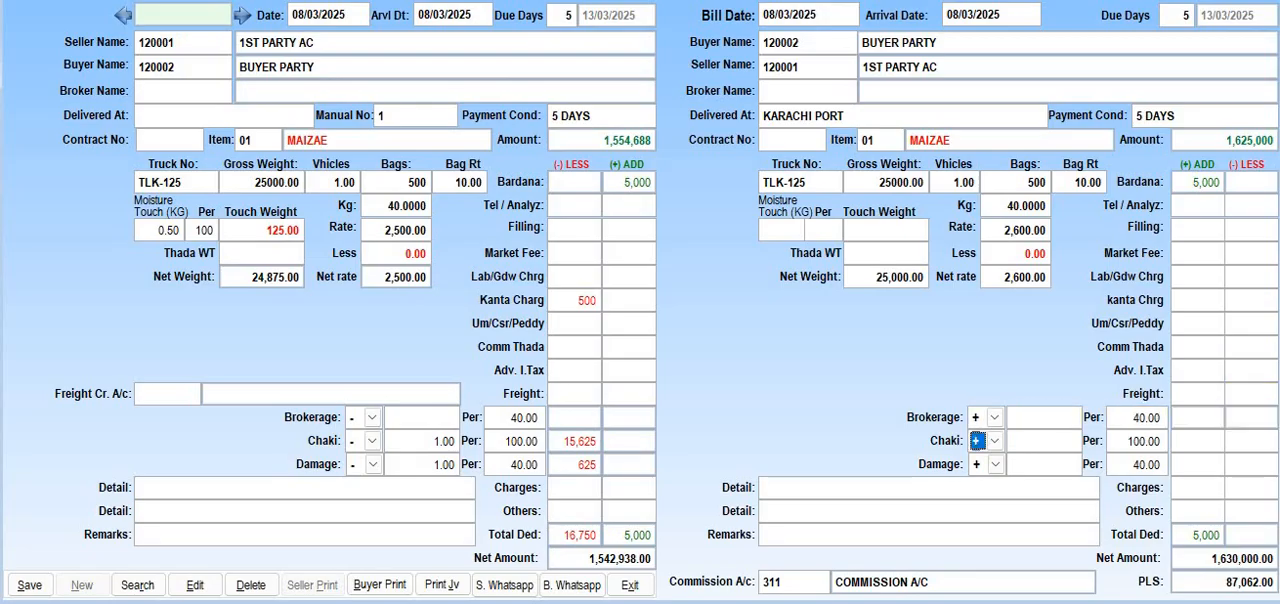
pyautogui.press('Tab')
pyautogui.press('Tab')
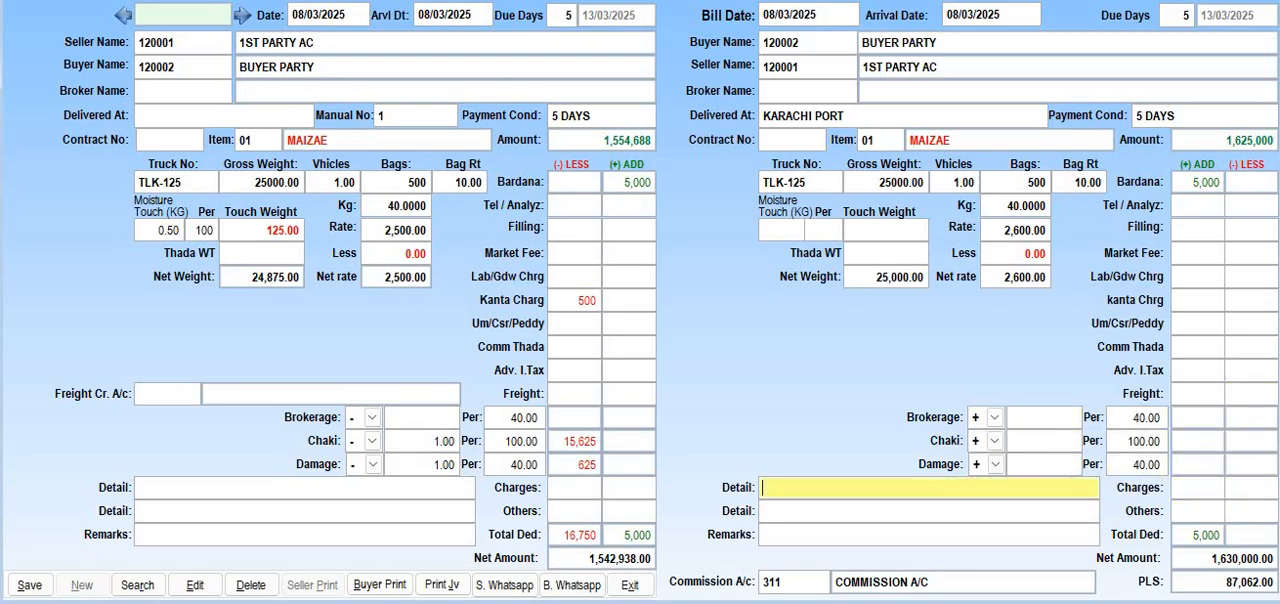
pyautogui.press('Tab')
pyautogui.press('Tab')
pyautogui.press('Tab')
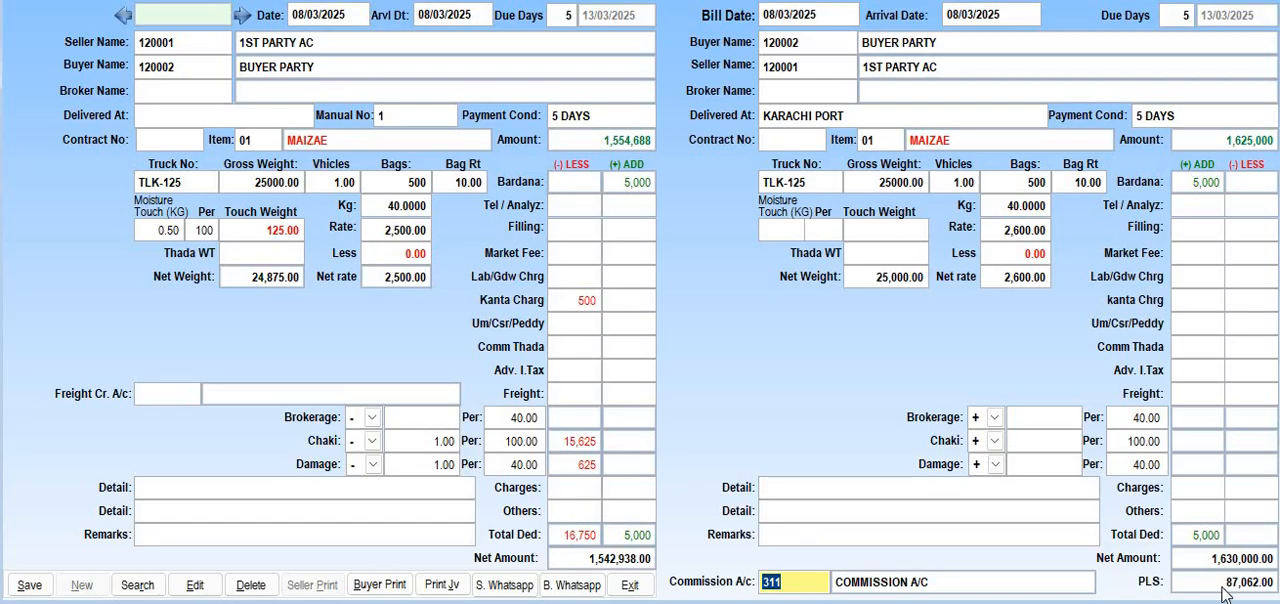
# Accept COMMISSION A/C as the commission account and save the seller and buyer transaction
pyautogui.click(801, 578)
pyautogui.press('Tab')
pyautogui.press('Return')
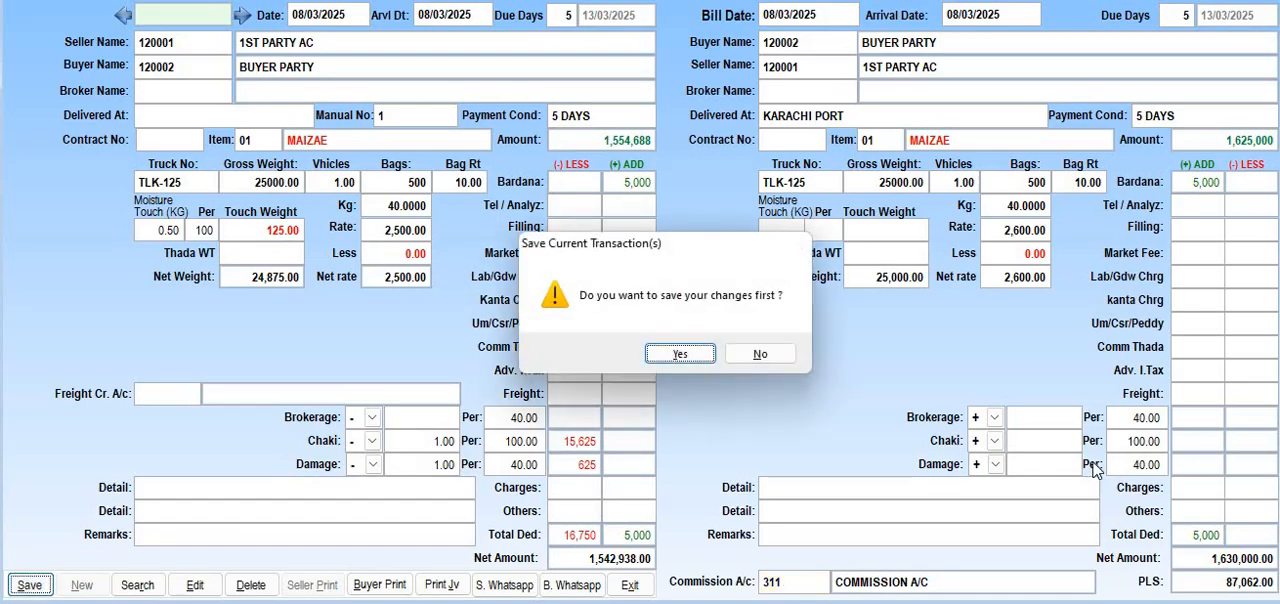
pyautogui.press('Return')
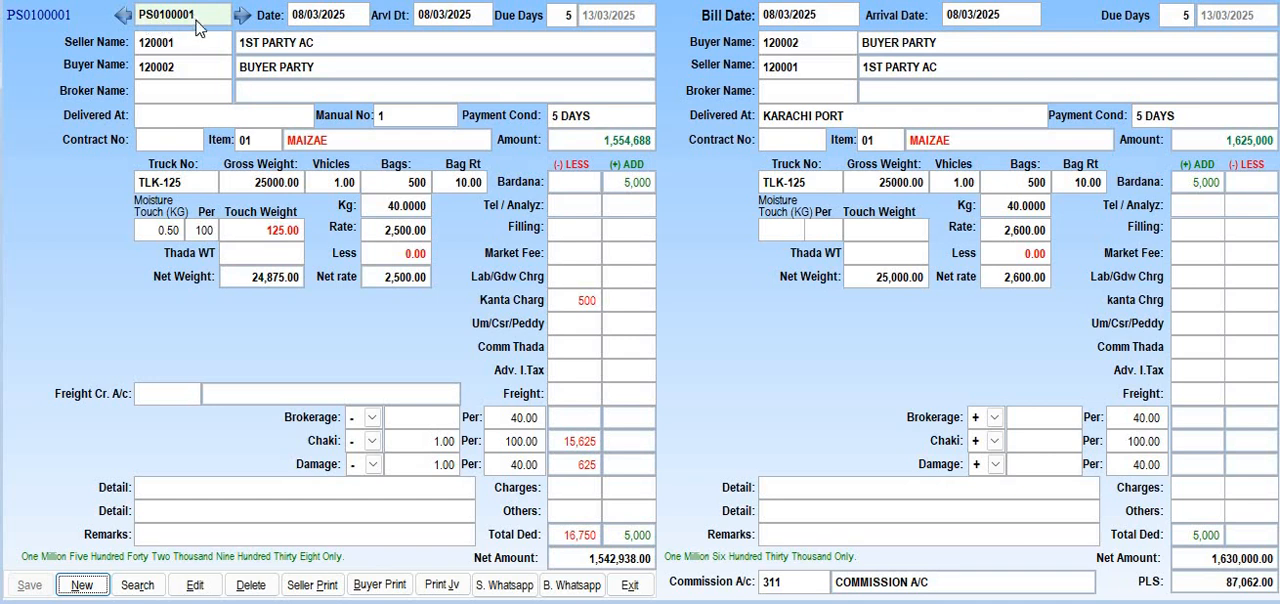
# Exit the bill form, restart it and look up and open the saved 1ST PARTY AC bill dated 08/03/25
pyautogui.click(629, 588)
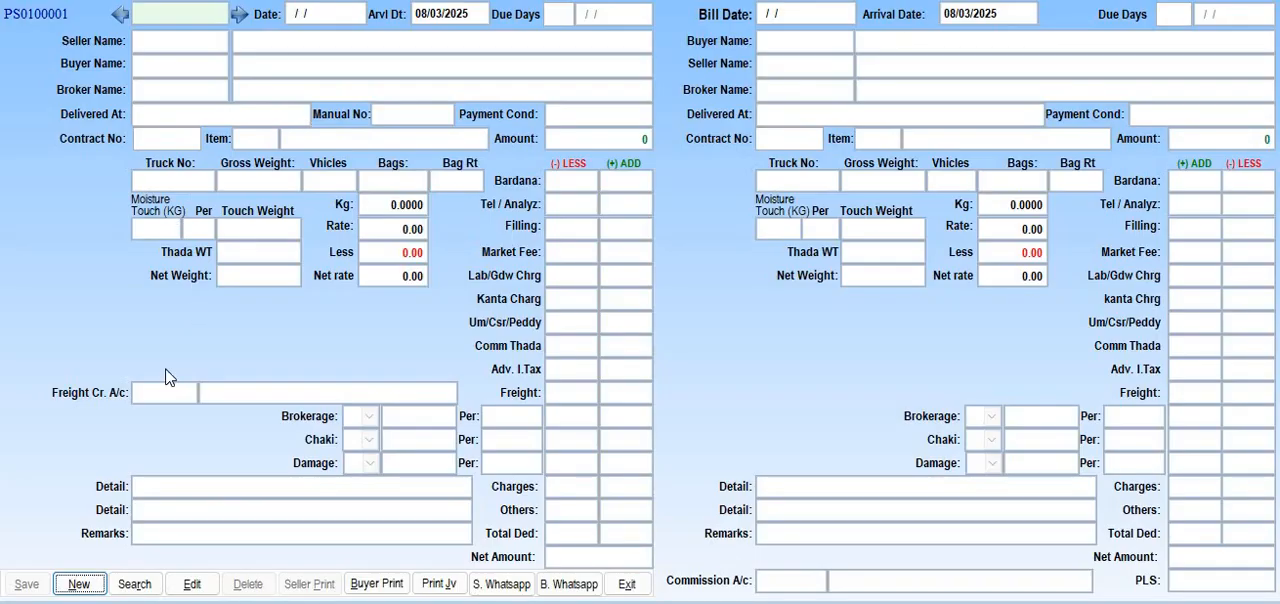
pyautogui.click(134, 584)
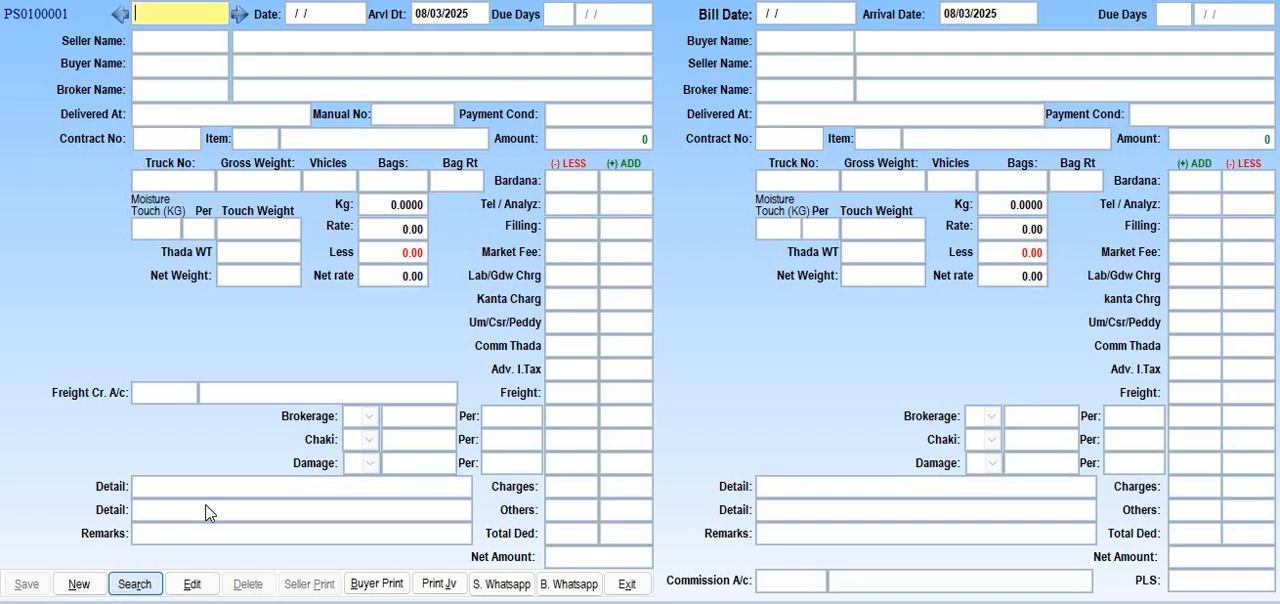
pyautogui.press('Return')
pyautogui.click(405, 103)
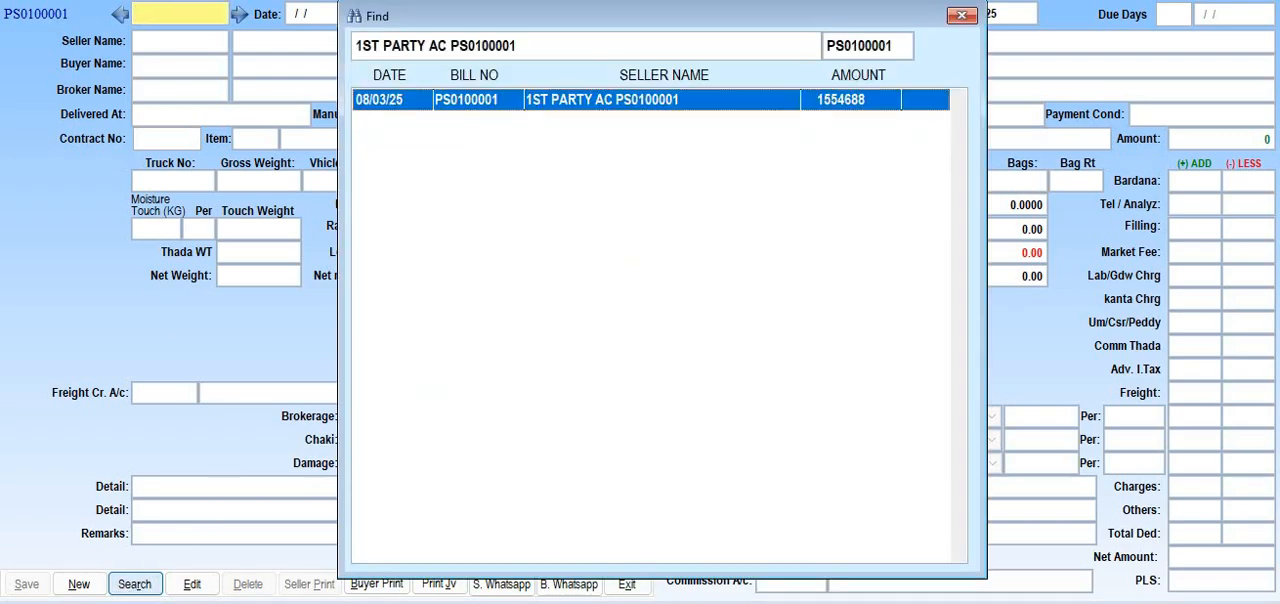
pyautogui.doubleClick(406, 104)
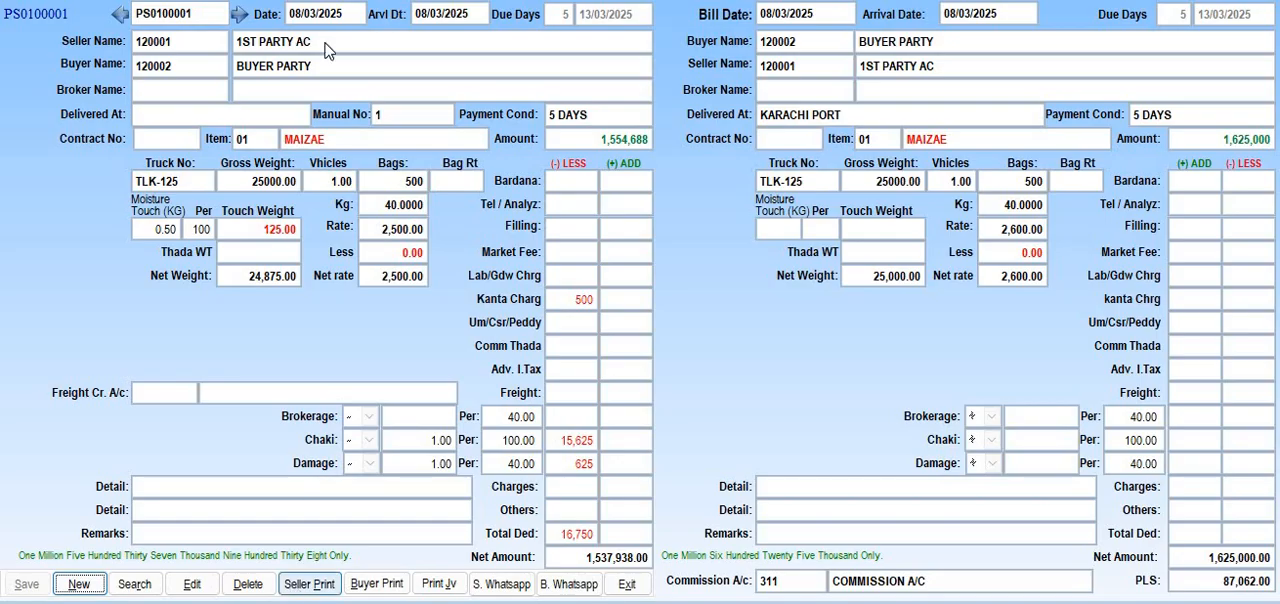
# Preview the seller bill under the GNS Commodities letterhead without printing the buyer's name
pyautogui.click(312, 584)
pyautogui.click(596, 195)
pyautogui.click(573, 220)
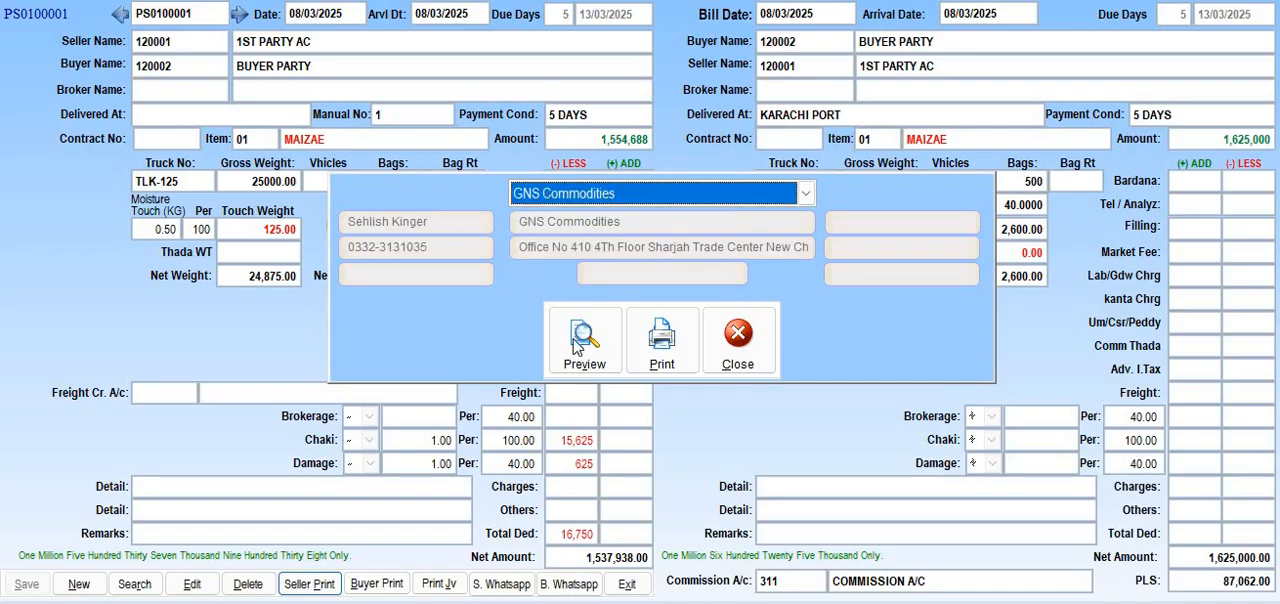
pyautogui.click(575, 343)
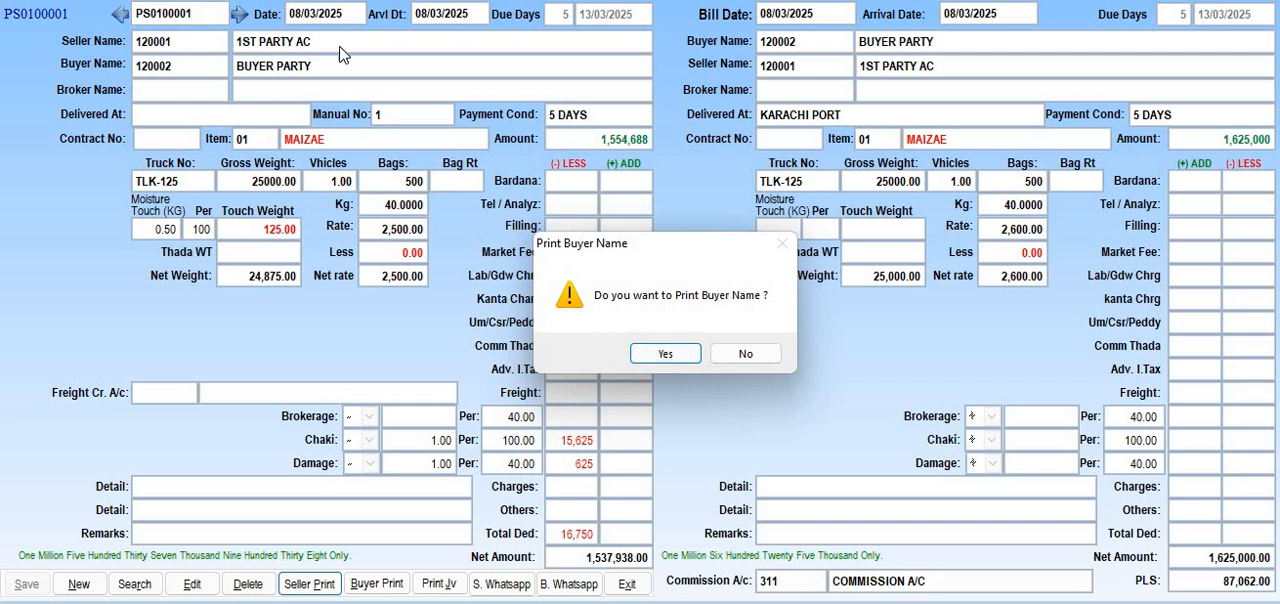
pyautogui.click(746, 353)
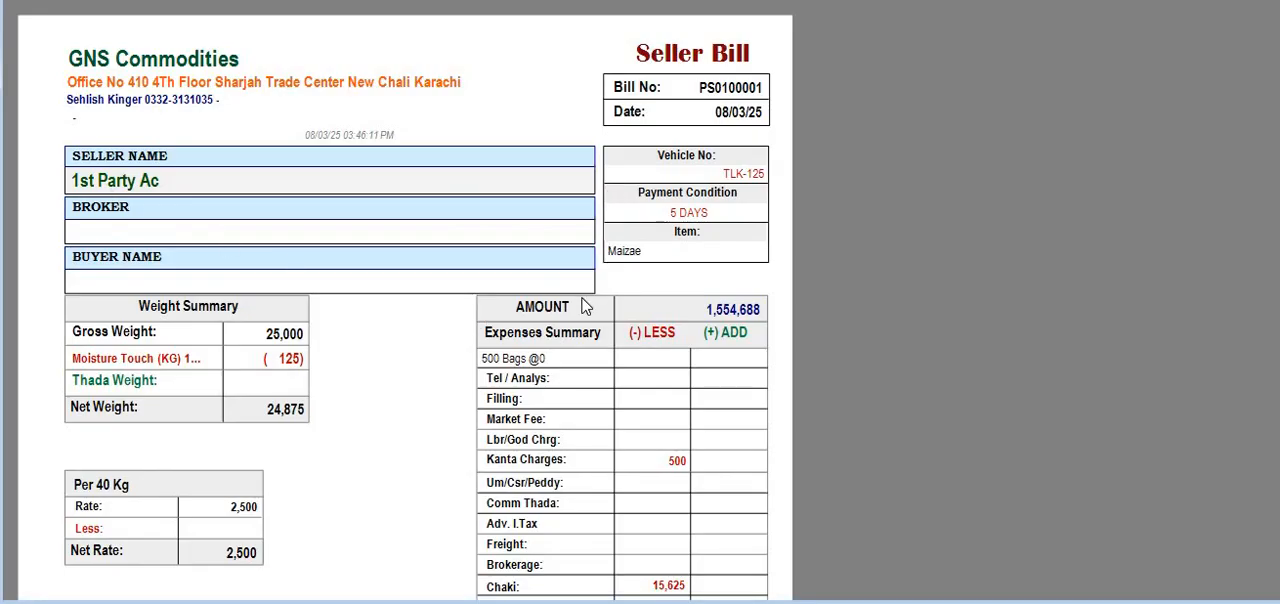
# Review the seller bill's weights, deductions and net amount, and close the preview
pyautogui.scroll(-5, 585, 307)
pyautogui.scroll(2, 585, 307)
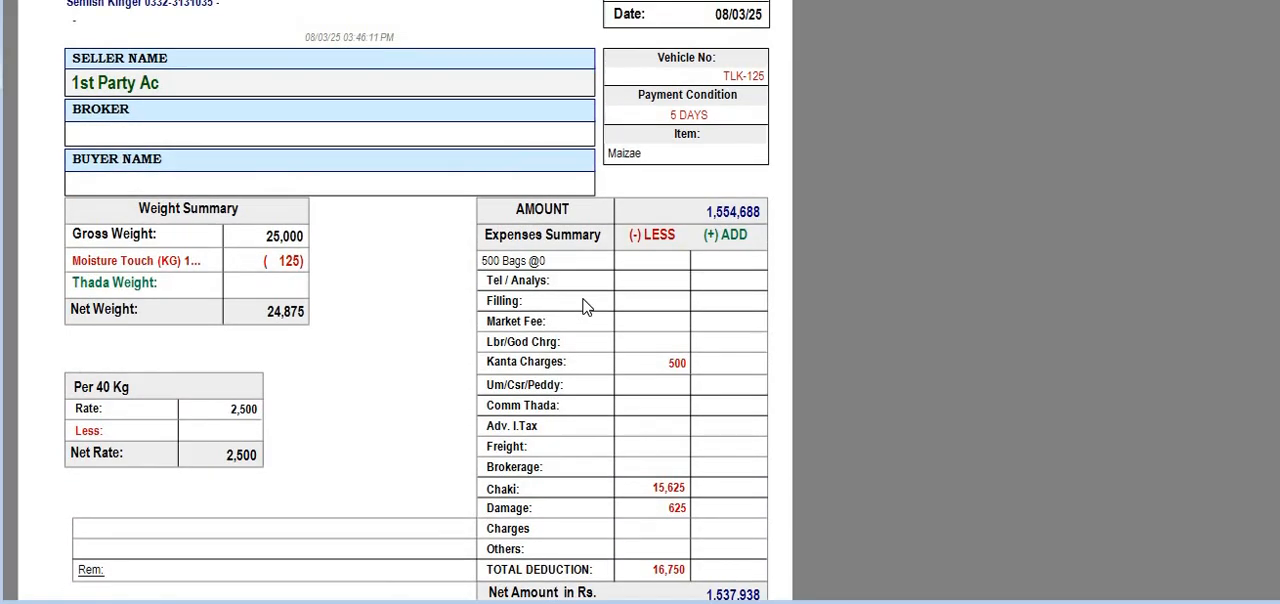
pyautogui.scroll(3, 585, 307)
pyautogui.press('Escape')
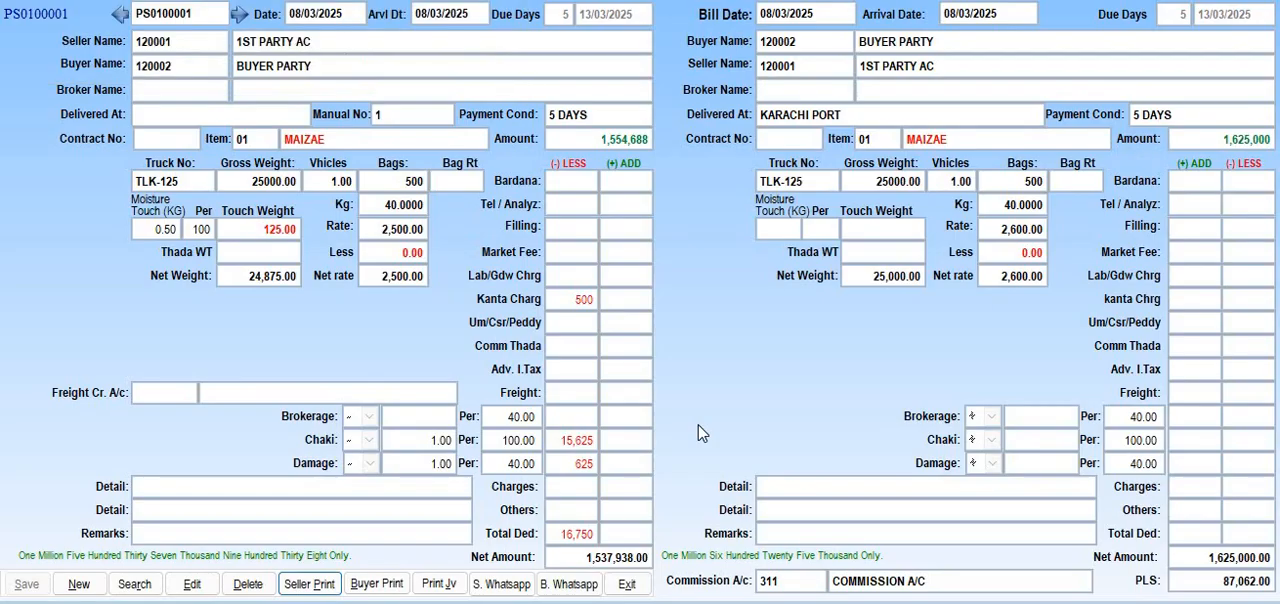
# Preview the buyer bill under the GNS Commodities letterhead
pyautogui.click(377, 583)
pyautogui.click(588, 195)
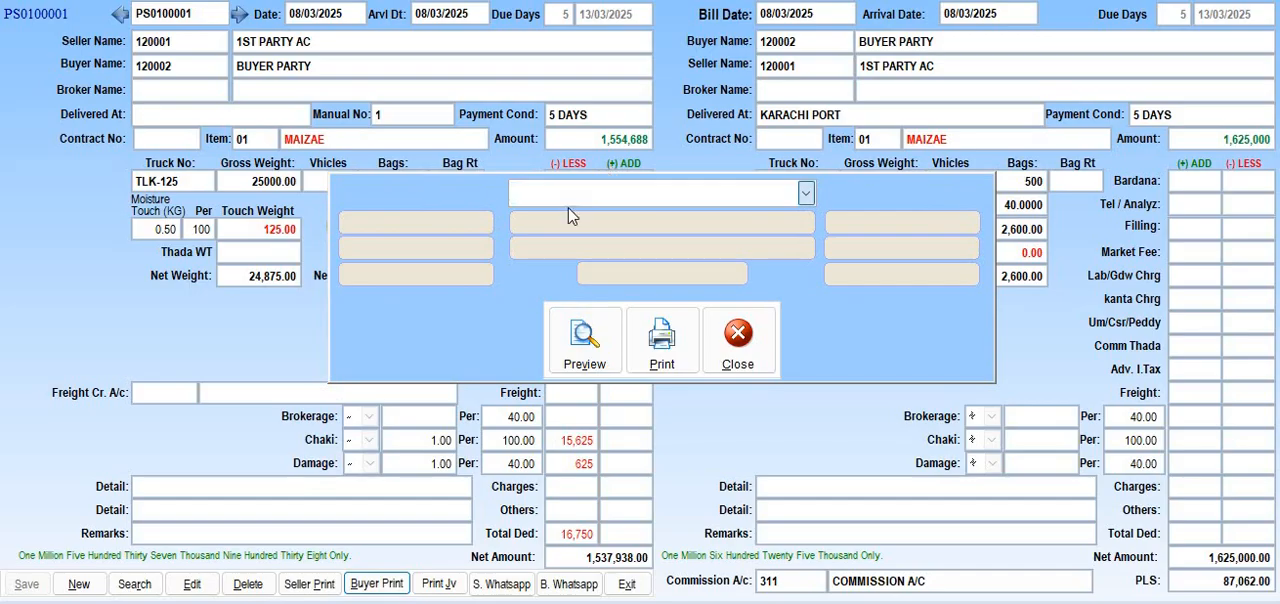
pyautogui.click(563, 220)
pyautogui.click(586, 347)
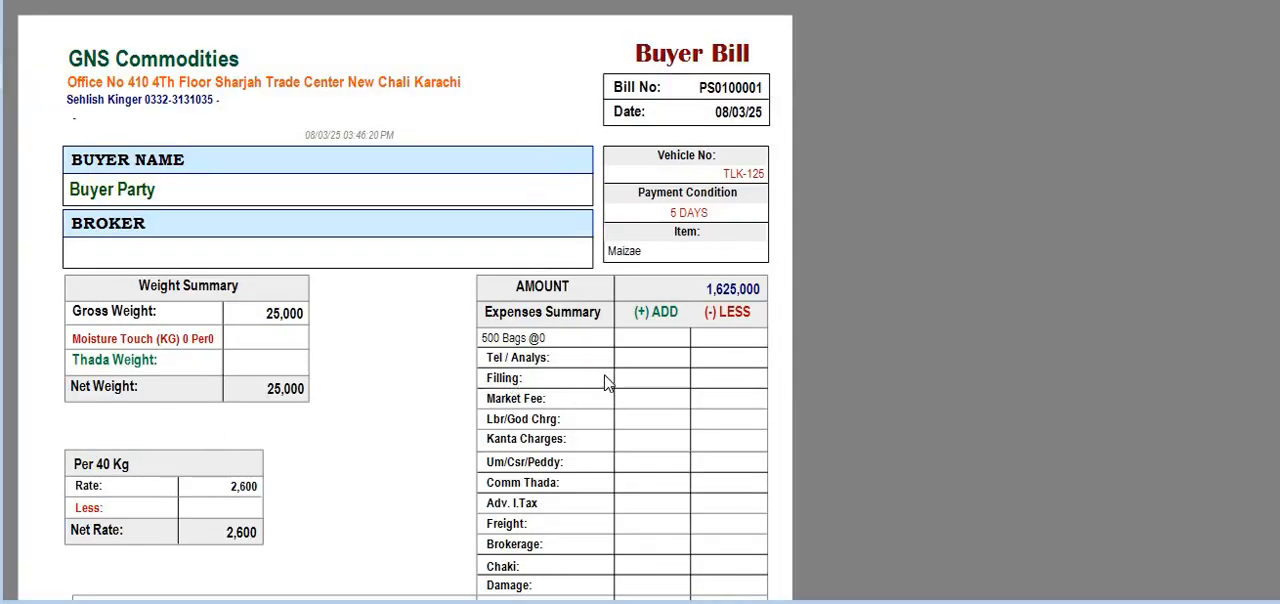
# Review the buyer bill down to its net amount and close the preview
pyautogui.scroll(-4, 608, 381)
pyautogui.scroll(-3, 610, 380)
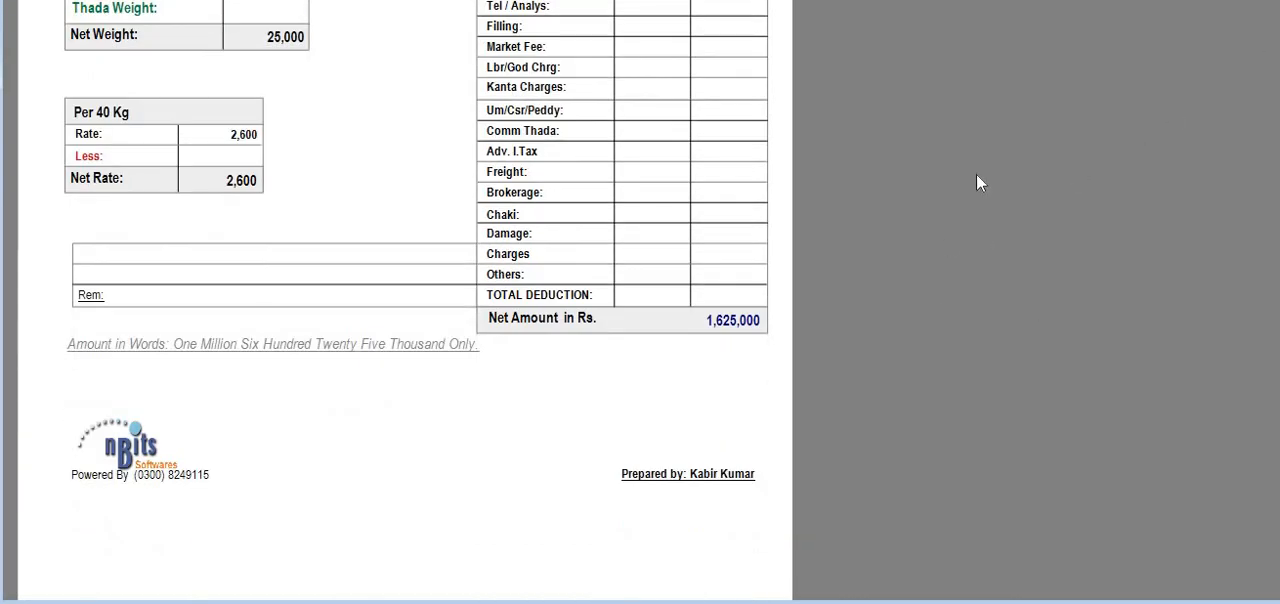
pyautogui.click(1256, 2)
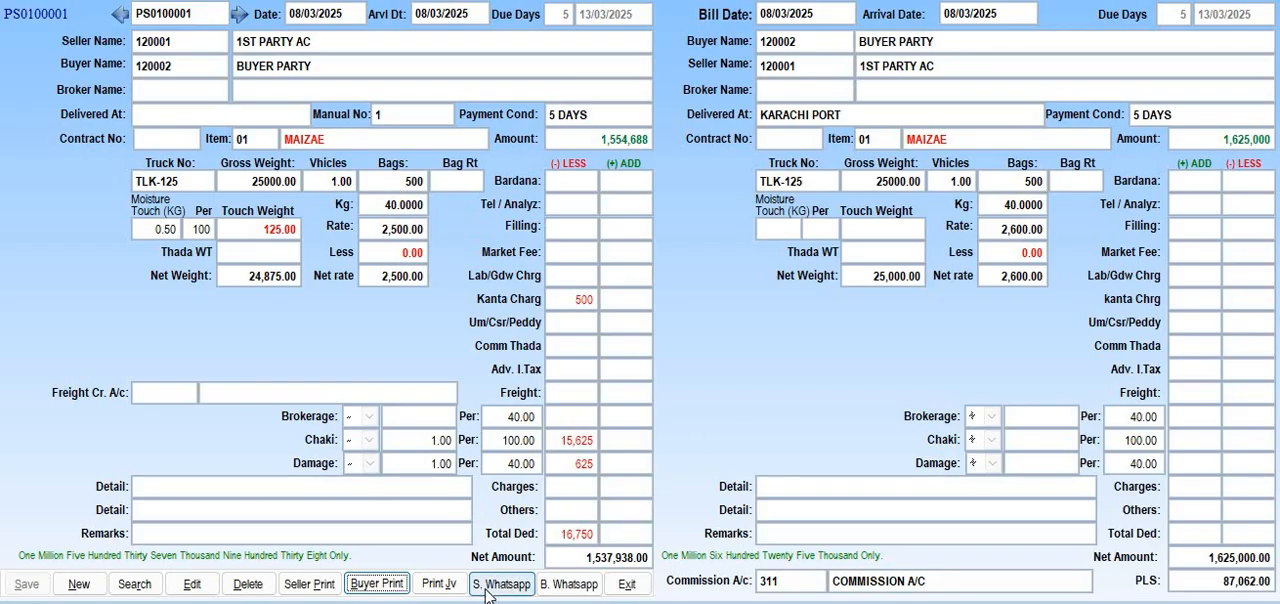